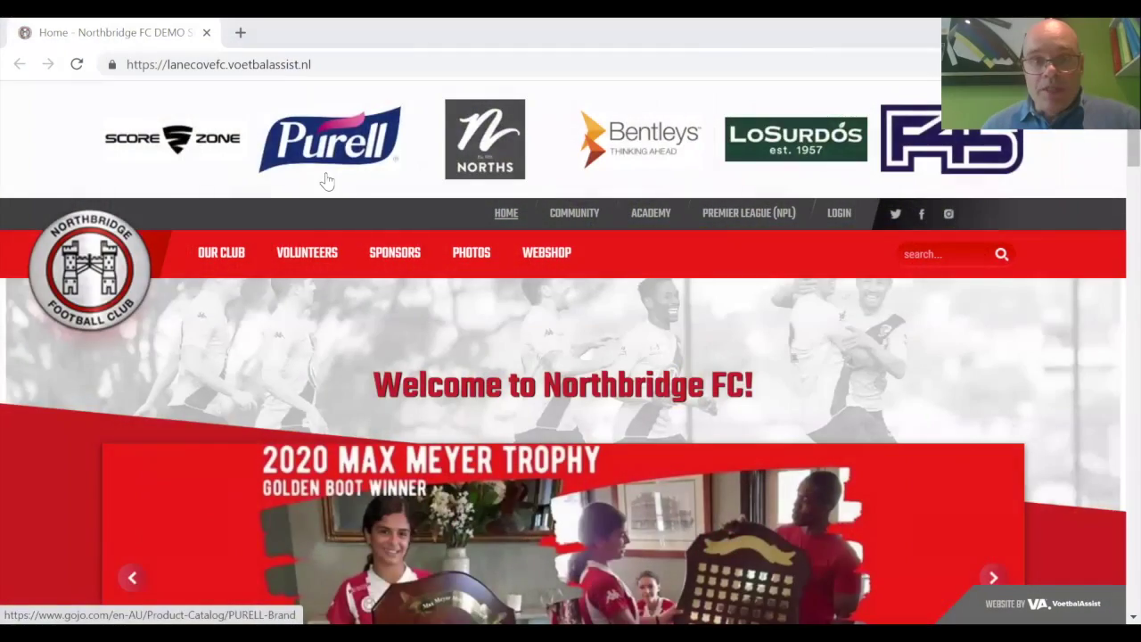
# Open the club's VoetbalAssist CMS by adding /cms to the Northbridge FC site address
pyautogui.scroll(-1, 328, 180)
pyautogui.scroll(-10, 328, 181)
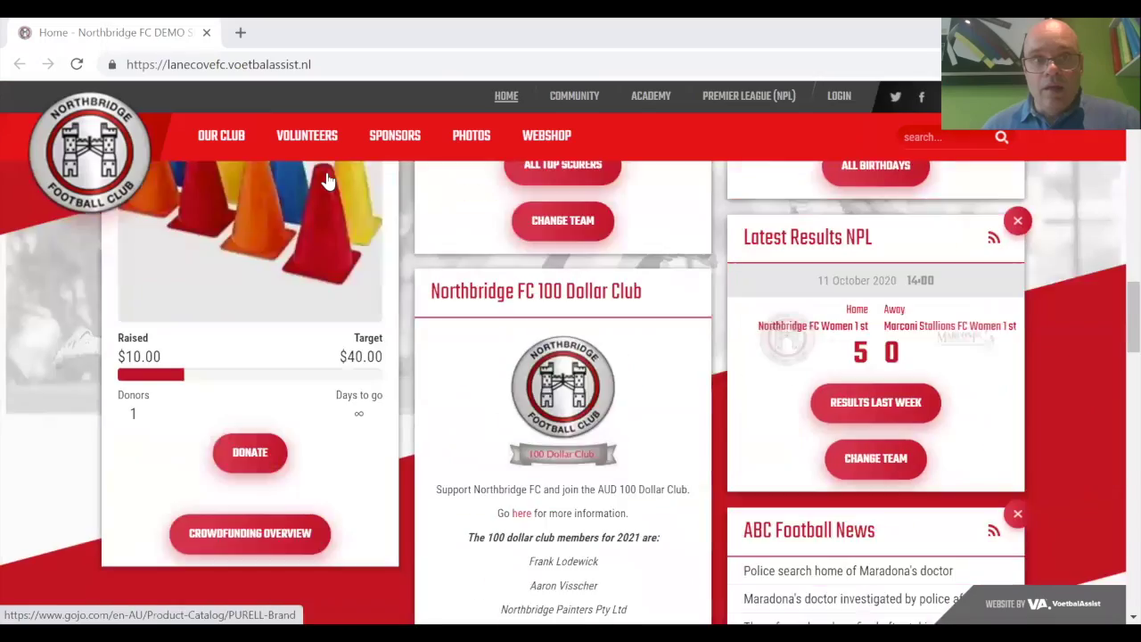
pyautogui.scroll(12, 328, 181)
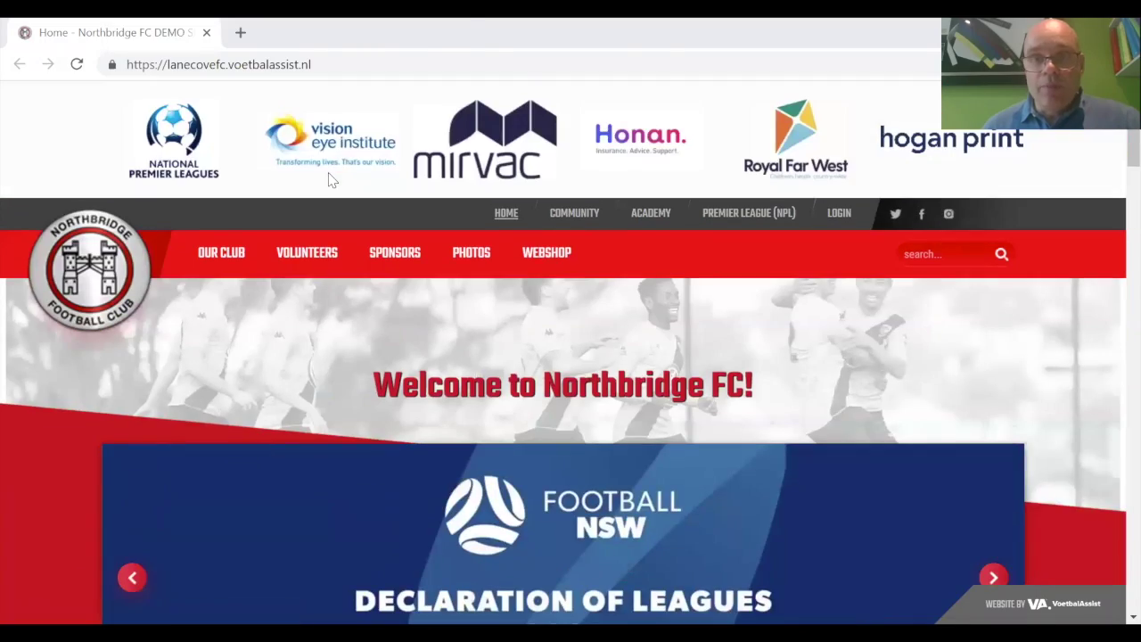
pyautogui.click(341, 66)
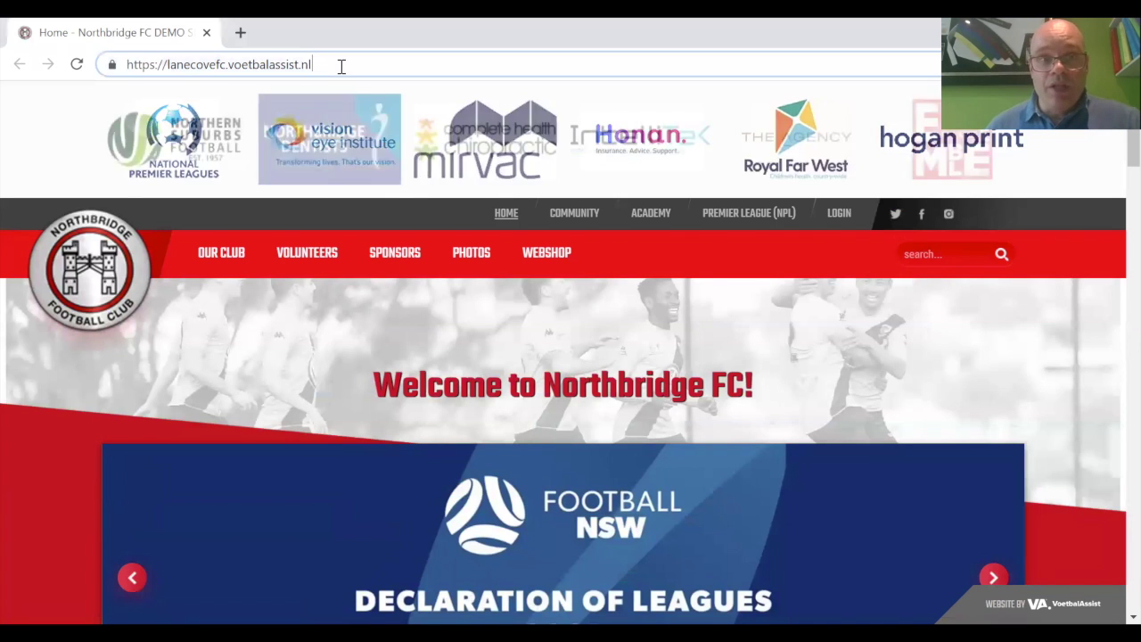
pyautogui.write('/cms')
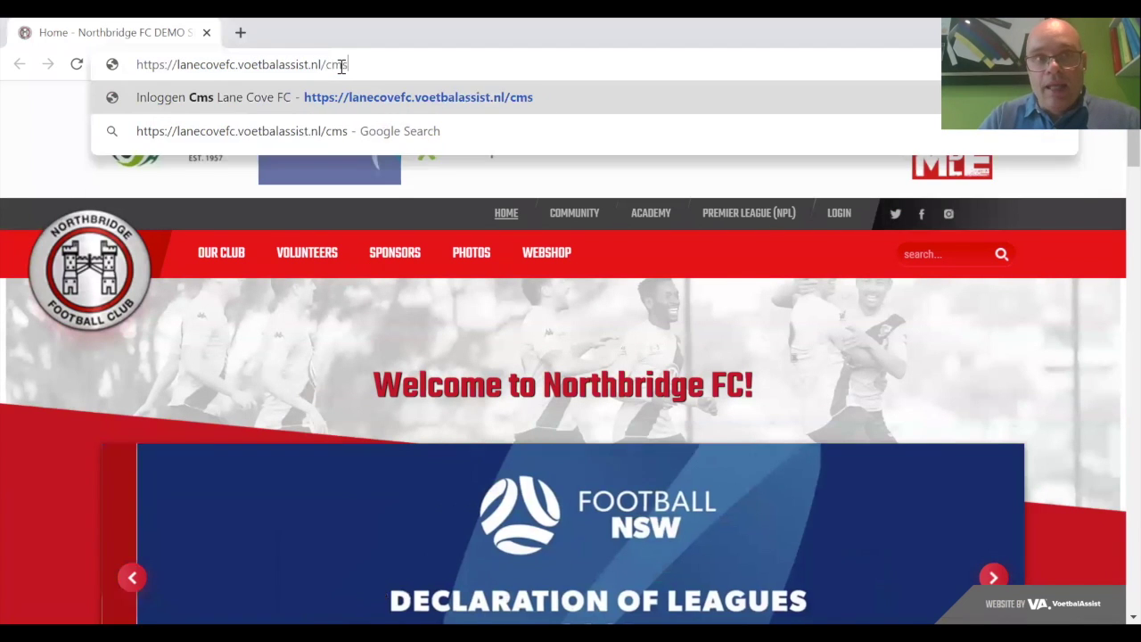
pyautogui.press('Return')
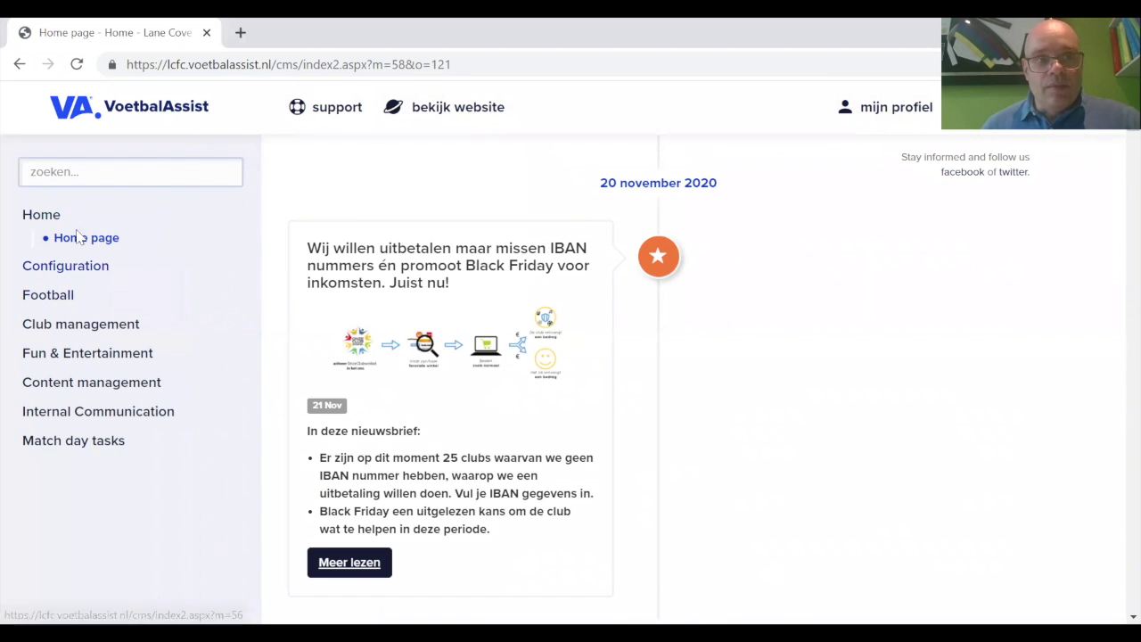
# Start a new friendly match under Football > Results & fixtures > Friendly matches
pyautogui.click(53, 303)
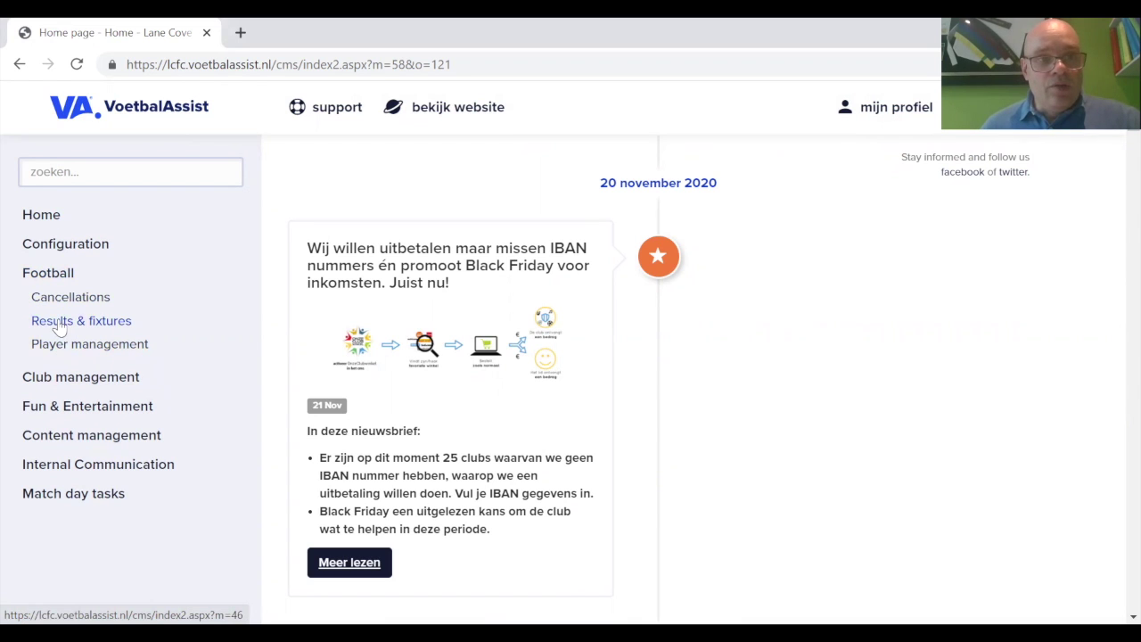
pyautogui.click(62, 324)
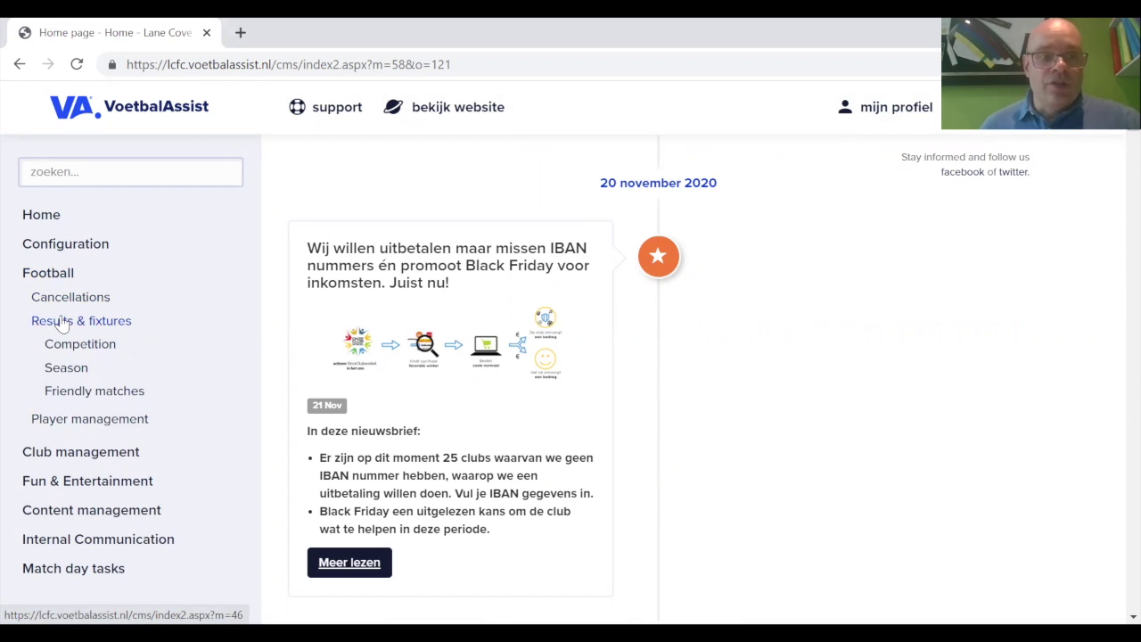
pyautogui.click(71, 392)
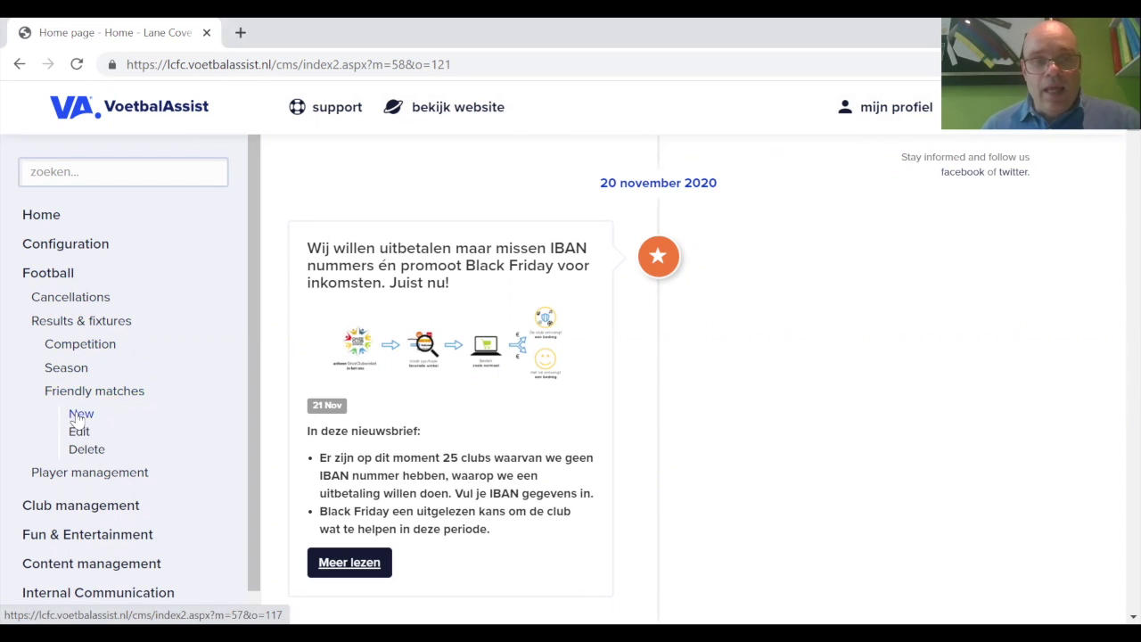
pyautogui.click(80, 415)
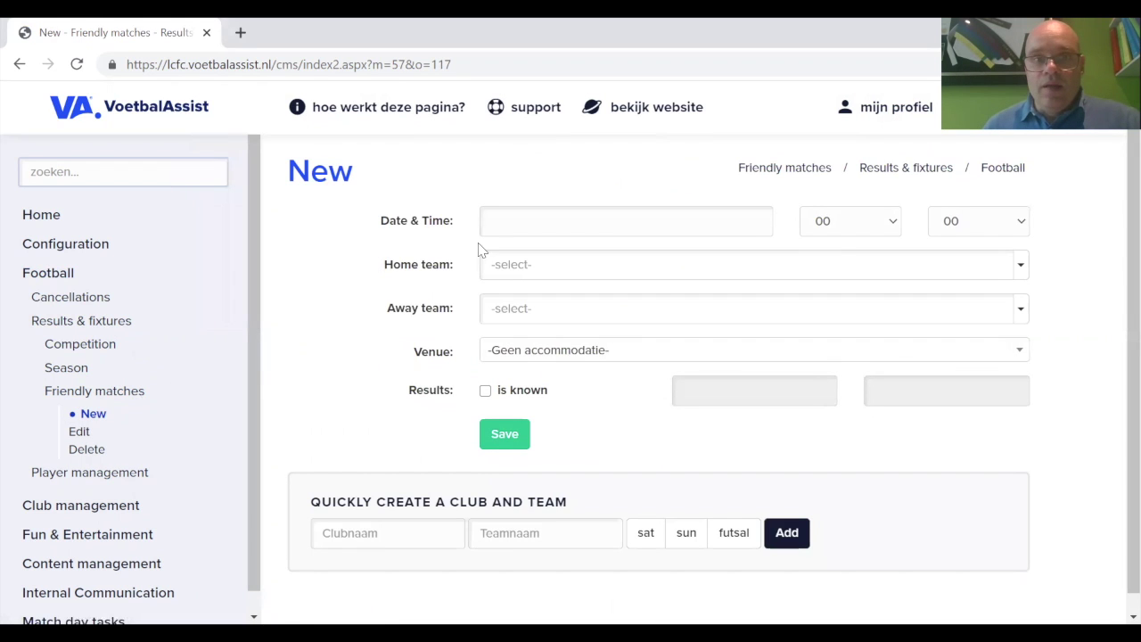
# Set the friendly's match date to 17 December 2020
pyautogui.click(541, 221)
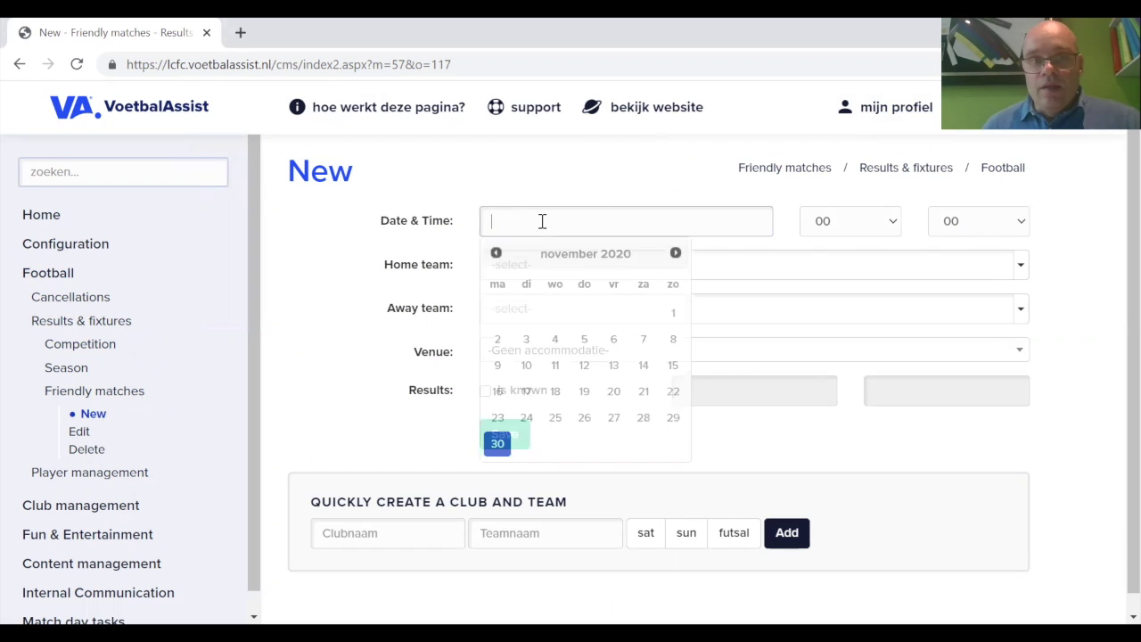
pyautogui.click(676, 253)
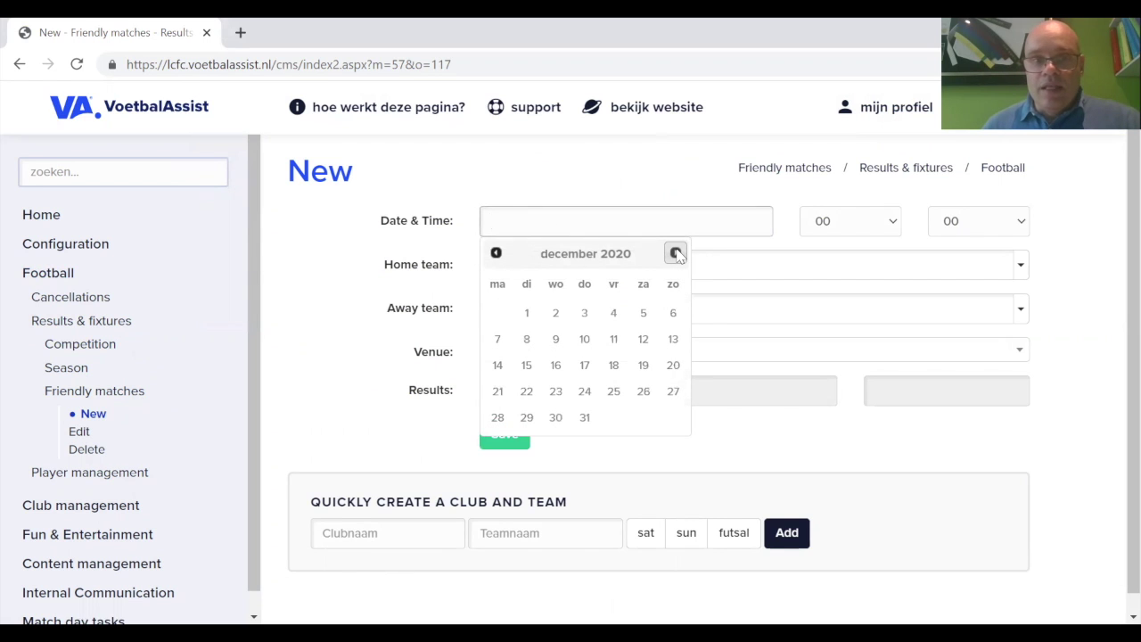
pyautogui.click(584, 364)
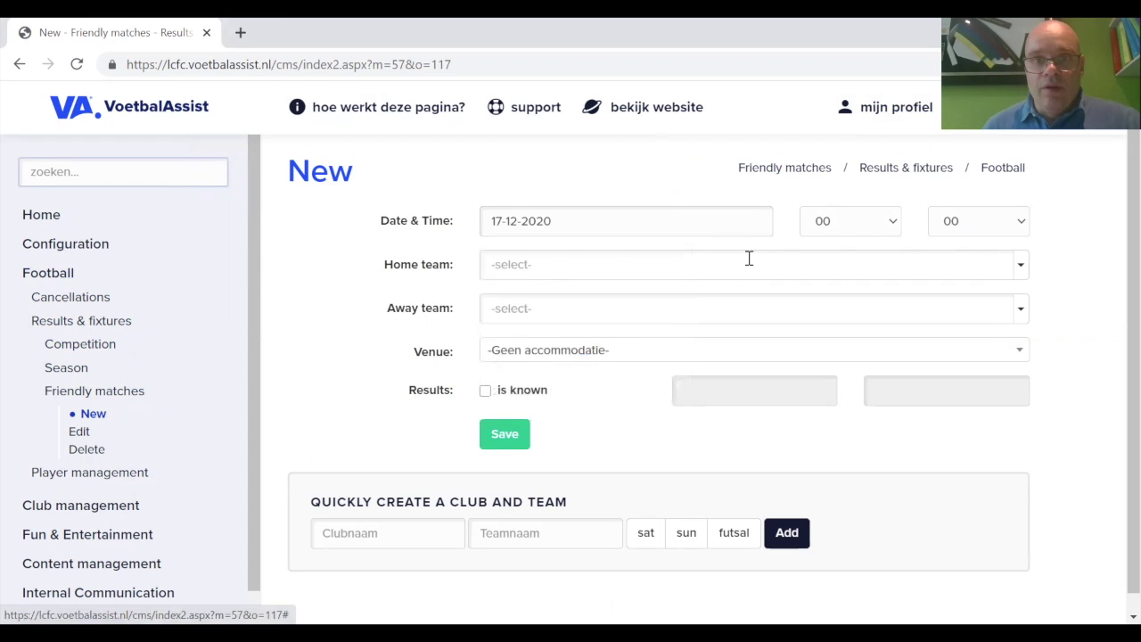
# Set the kick-off time to 19:20
pyautogui.click(889, 229)
pyautogui.moveTo(892, 311); pyautogui.dragTo(899, 489)
pyautogui.click(847, 511)
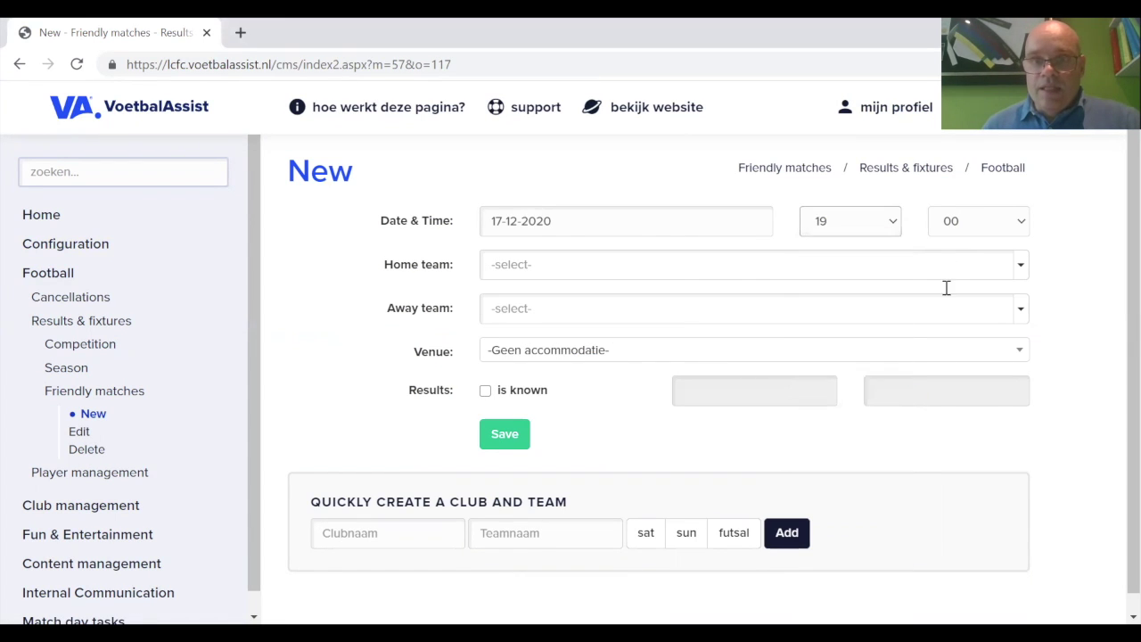
pyautogui.click(989, 228)
pyautogui.click(981, 363)
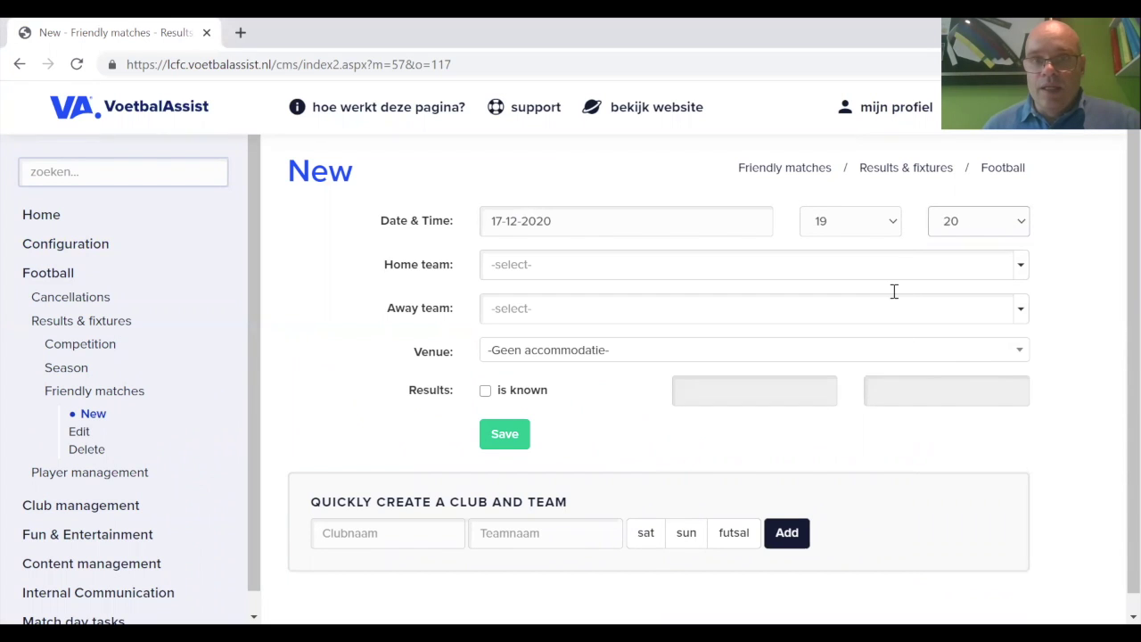
pyautogui.click(919, 267)
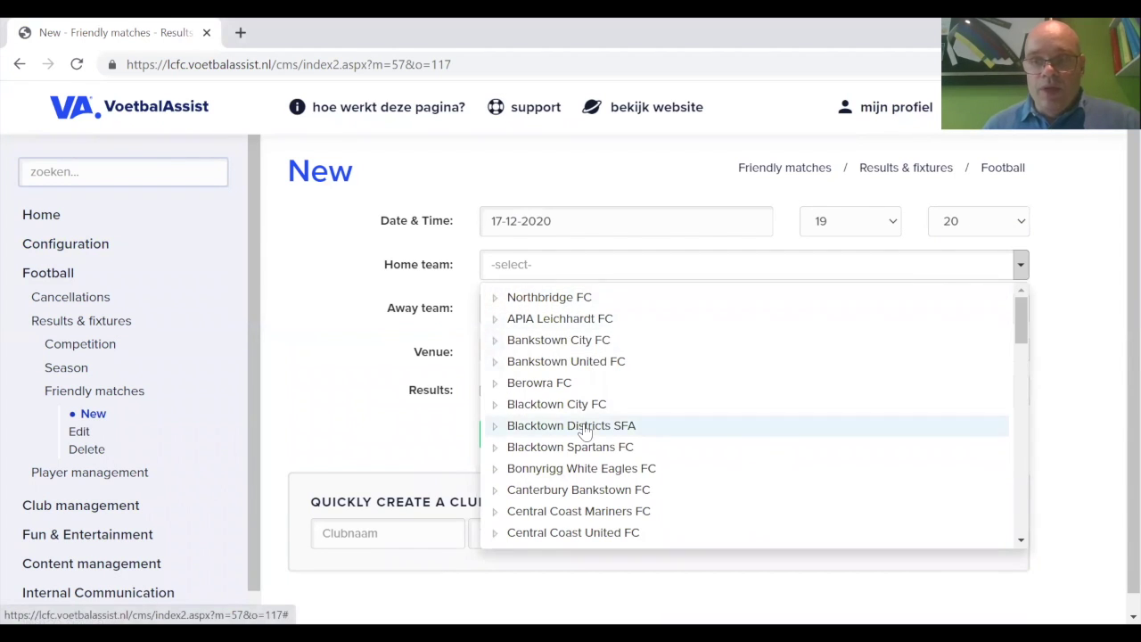
# Make Sydney University SFC Men 1 st the home team
pyautogui.scroll(-15, 584, 432)
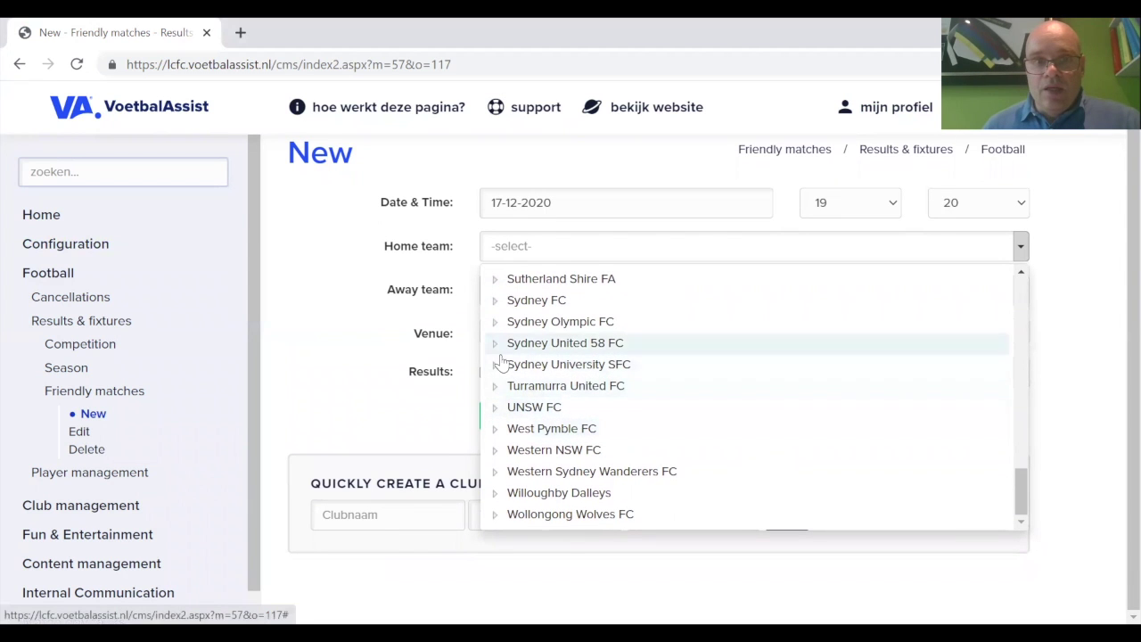
pyautogui.click(495, 365)
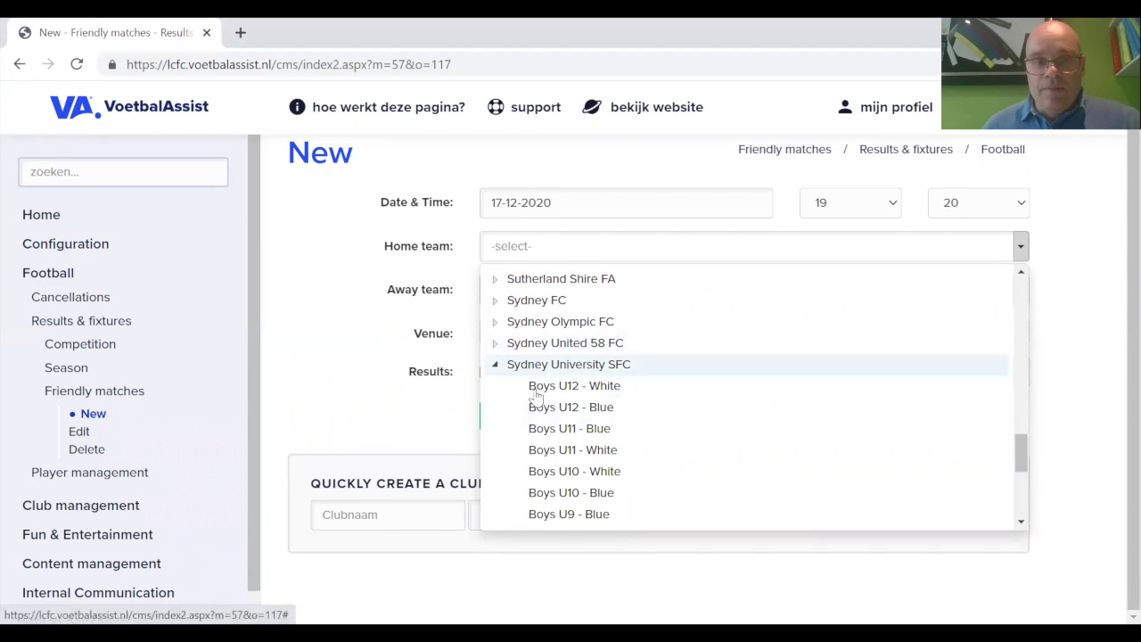
pyautogui.scroll(-5, 535, 406)
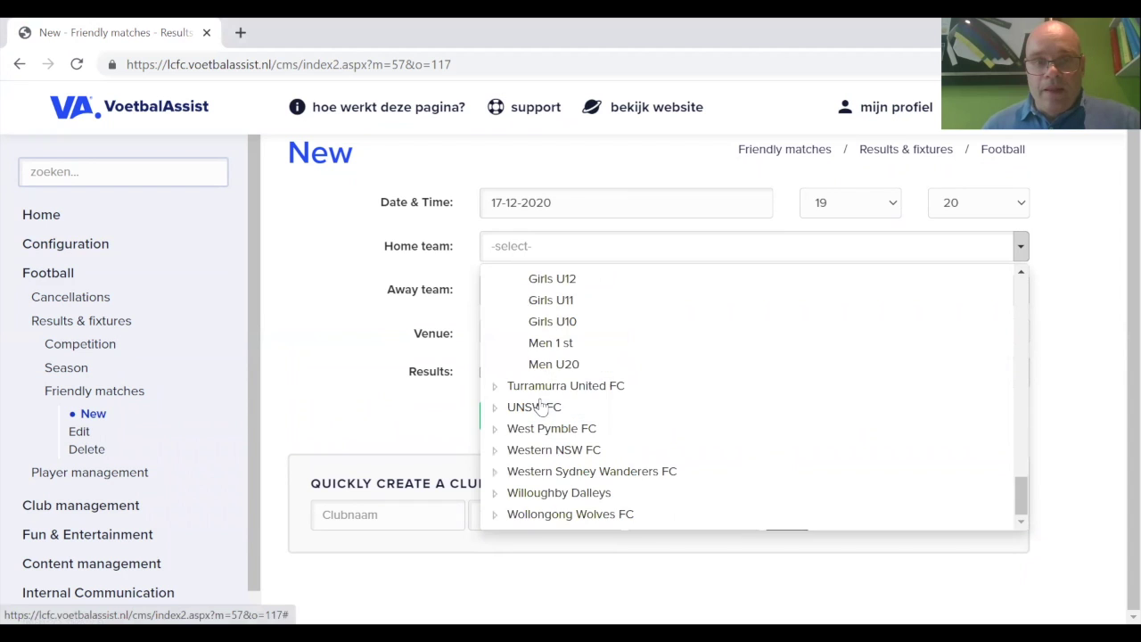
pyautogui.click(539, 343)
# Make Northbridge FC NPL Men 1 st the away team
pyautogui.click(592, 294)
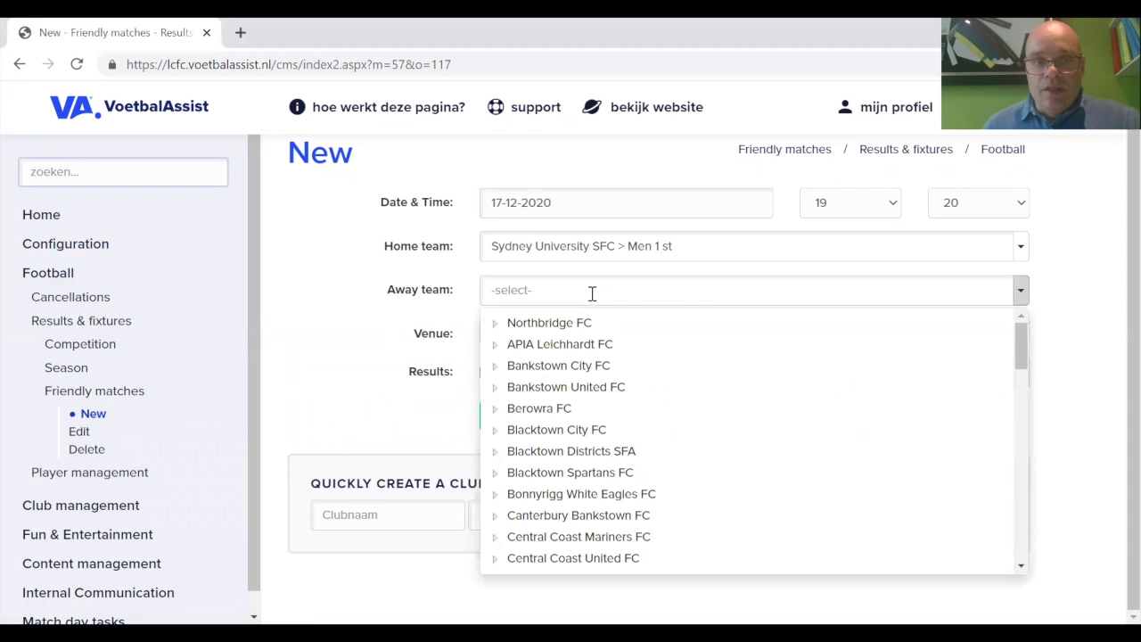
pyautogui.click(495, 323)
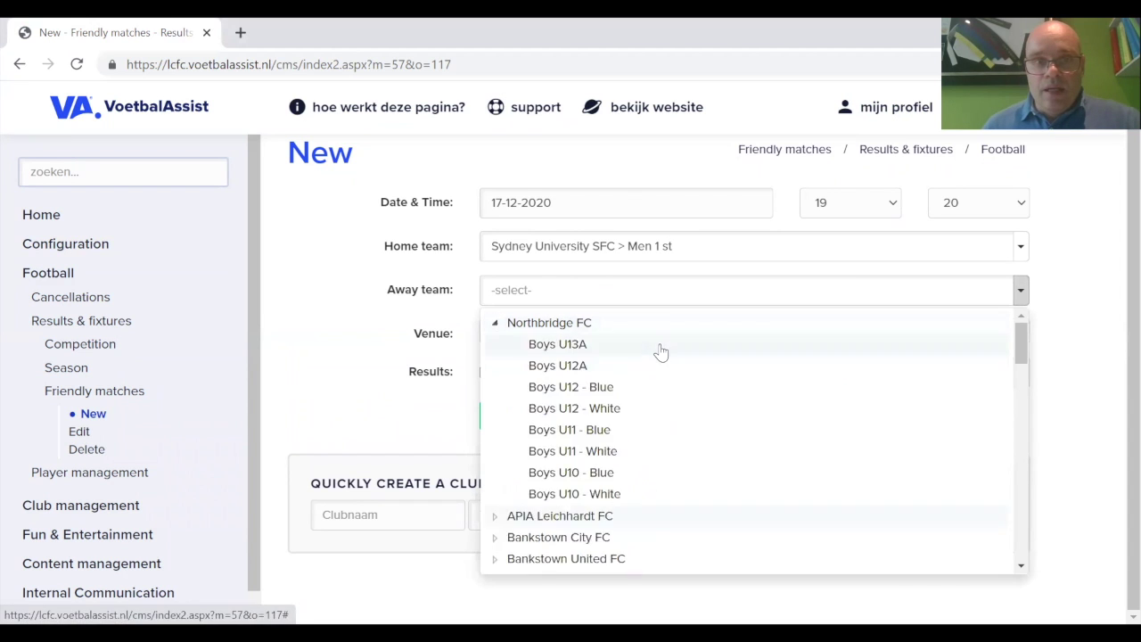
pyautogui.scroll(-5, 611, 413)
pyautogui.scroll(3, 606, 415)
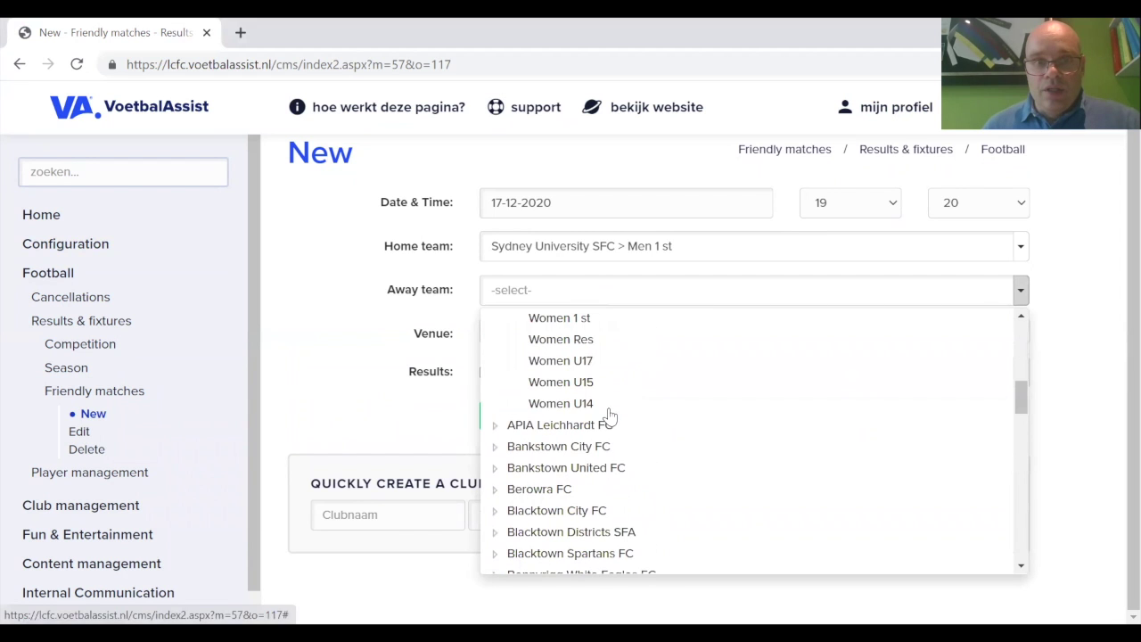
pyautogui.scroll(3, 580, 330)
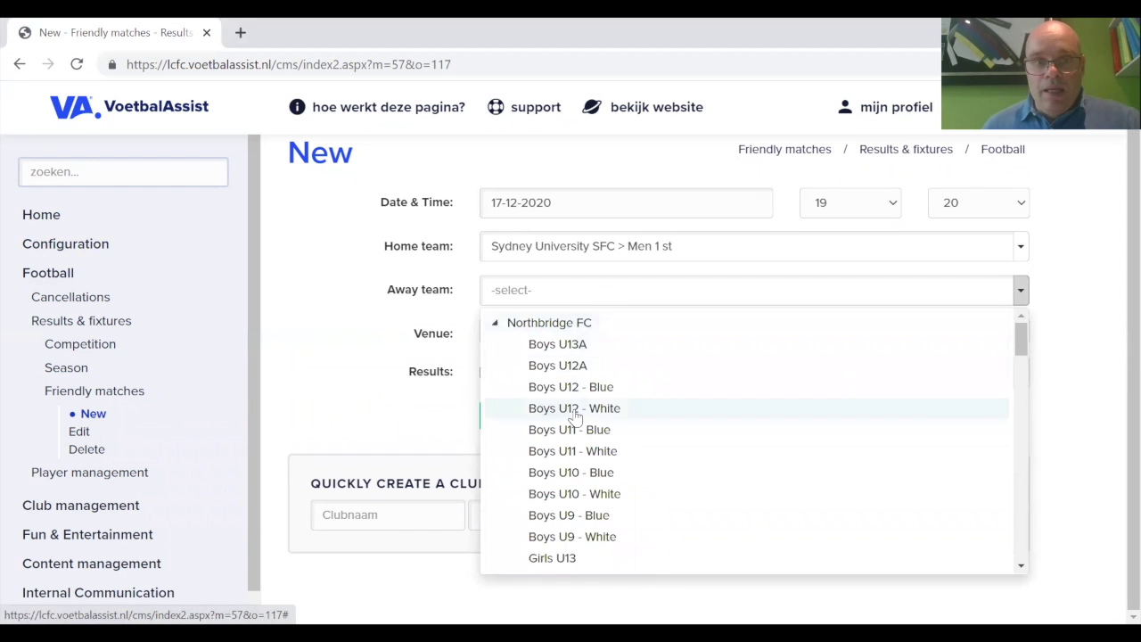
pyautogui.scroll(-3, 577, 411)
pyautogui.scroll(3, 575, 414)
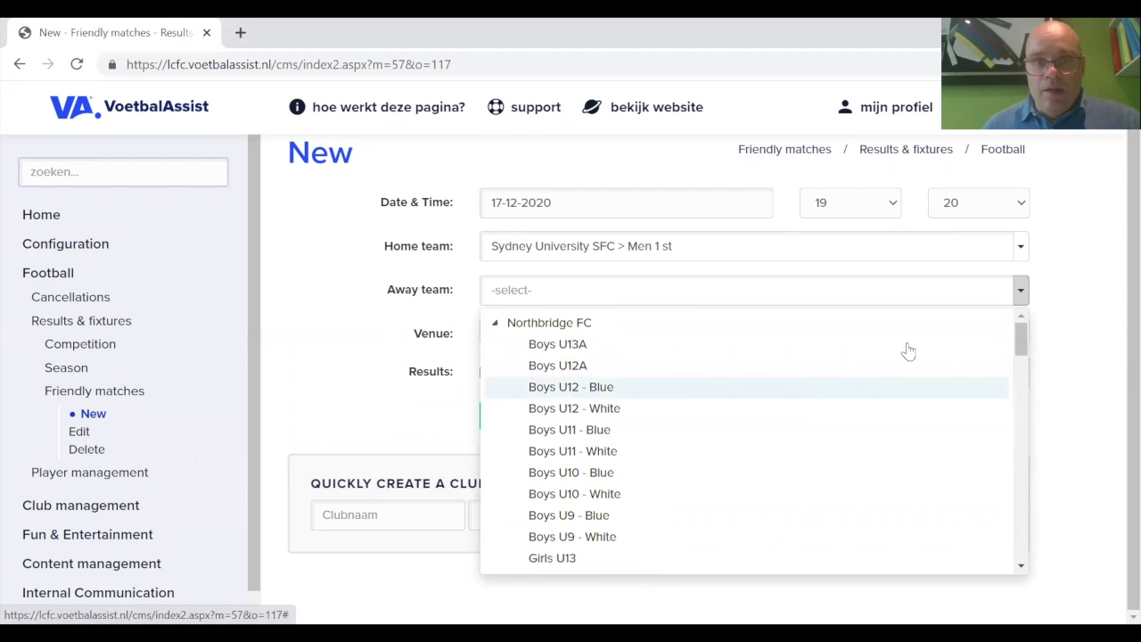
pyautogui.scroll(-3, 1019, 334)
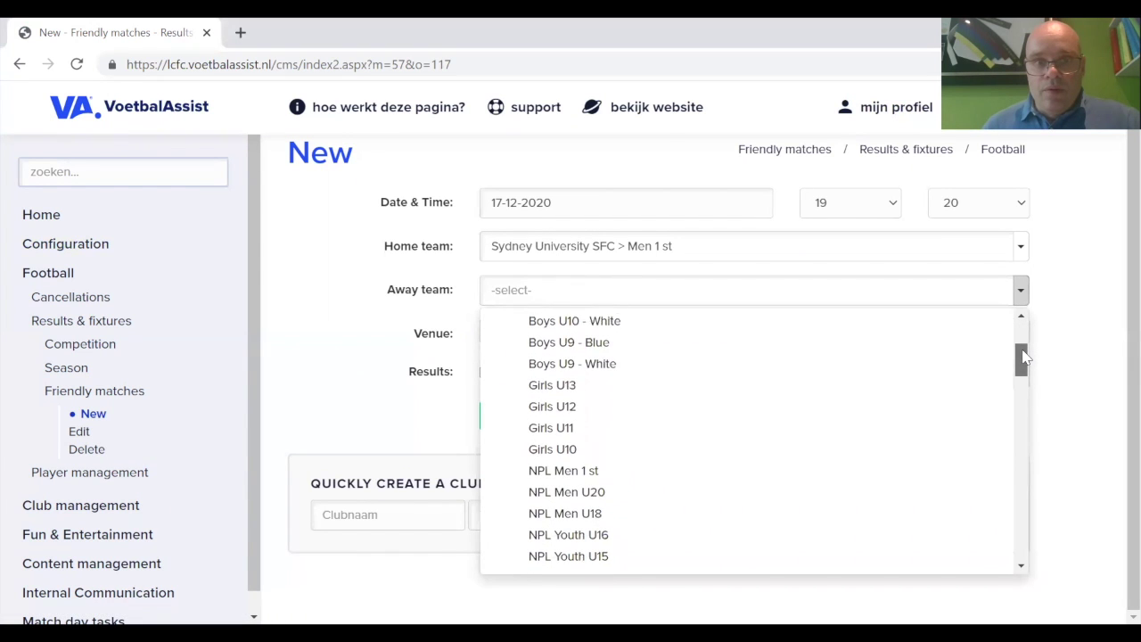
pyautogui.click(763, 468)
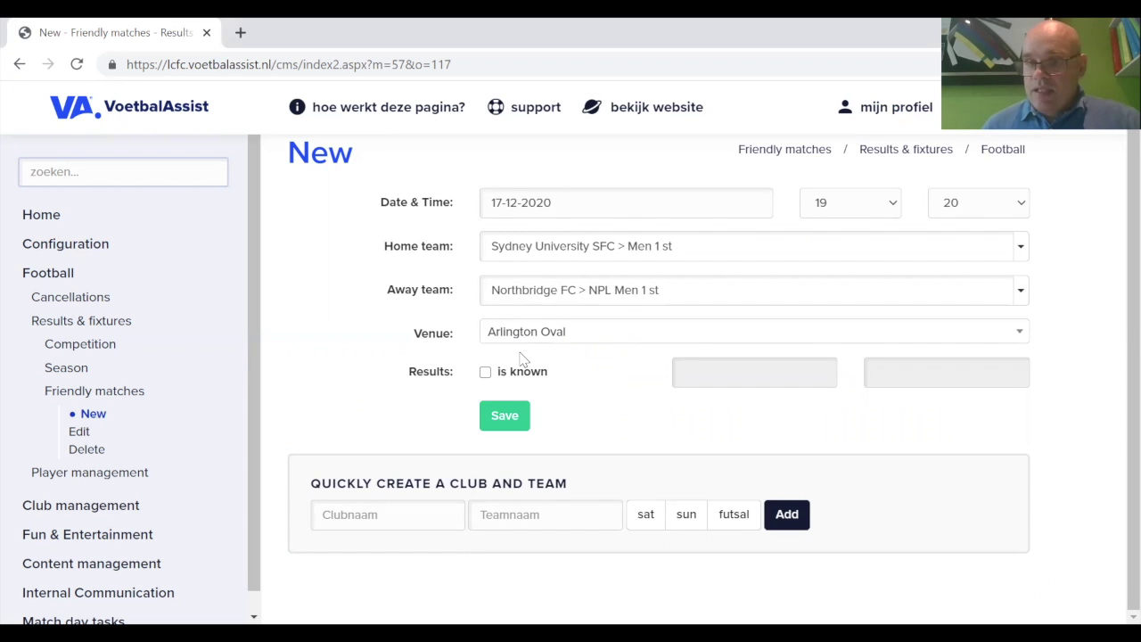
# Save the friendly and its general settings: season 2020, shown on the website
pyautogui.click(500, 419)
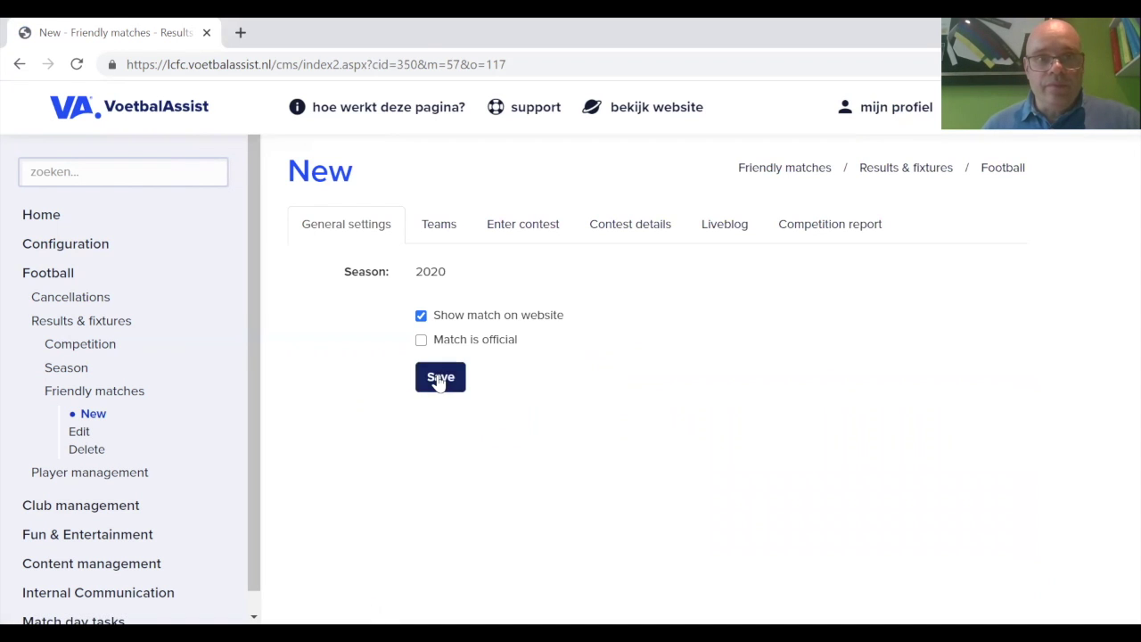
pyautogui.click(439, 378)
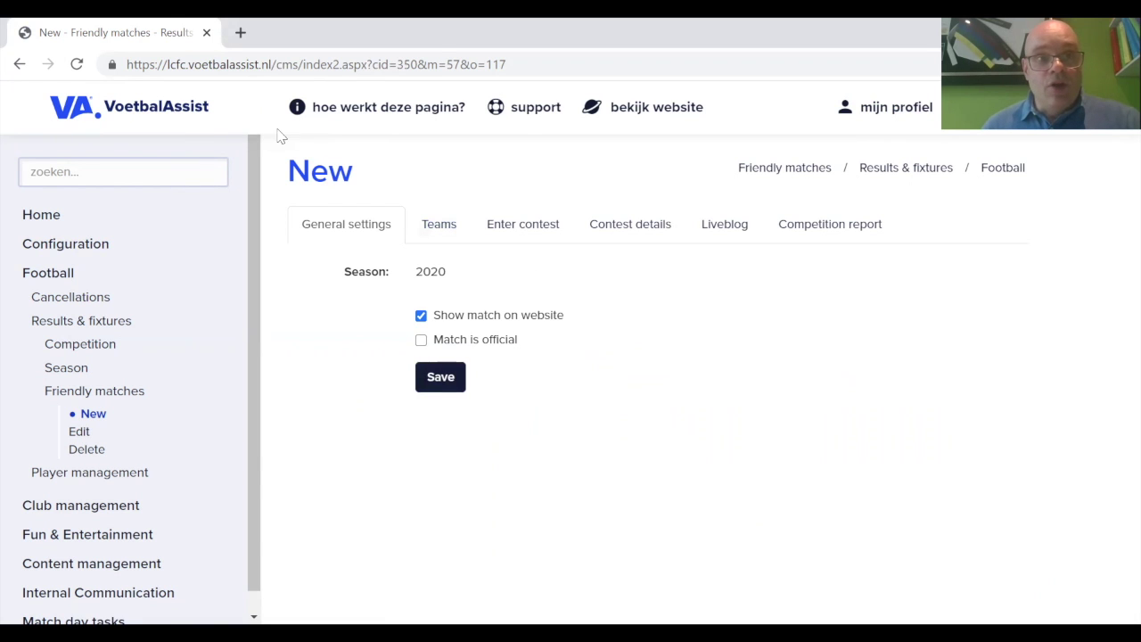
# Check the Northbridge FC homepage in a new tab, then return to the CMS tab
pyautogui.click(657, 119)
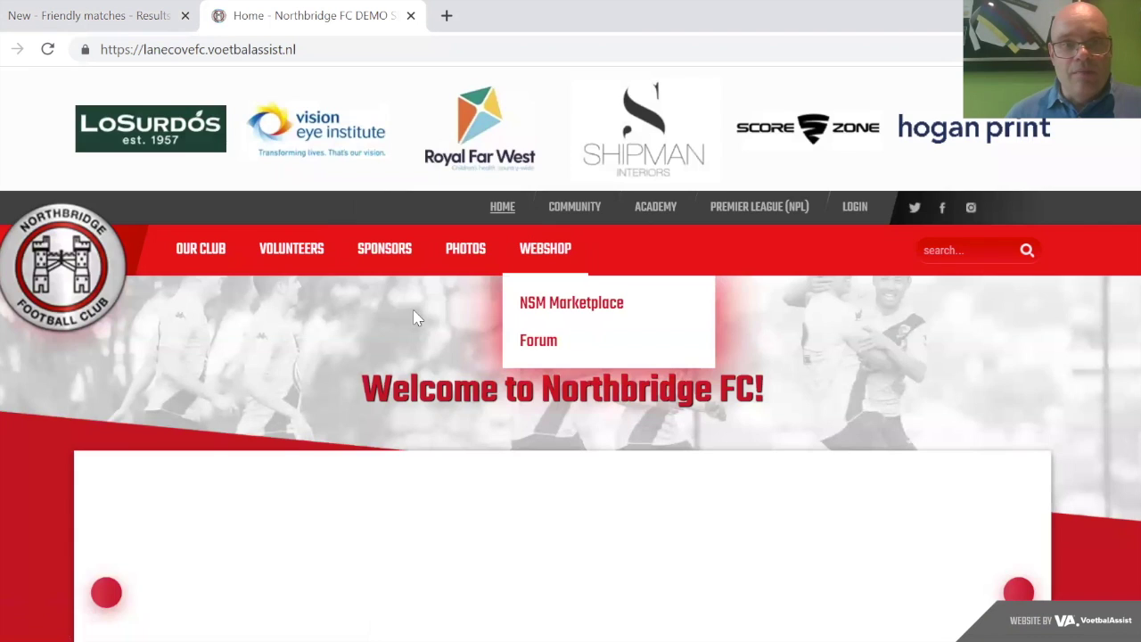
pyautogui.scroll(-10, 412, 317)
pyautogui.scroll(6, 294, 464)
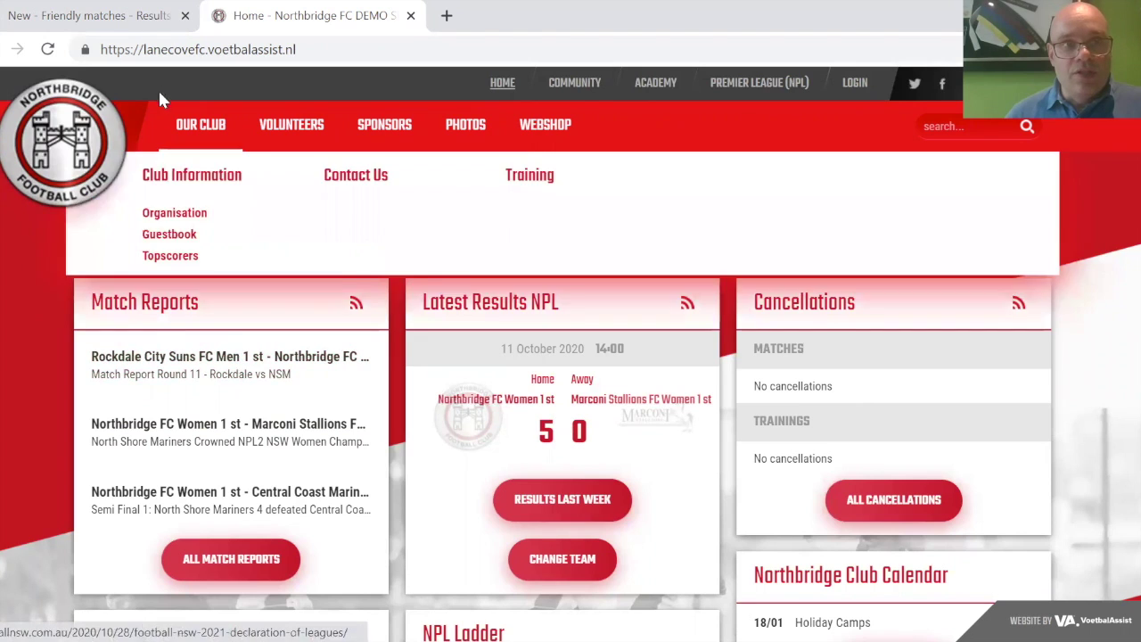
pyautogui.click(129, 18)
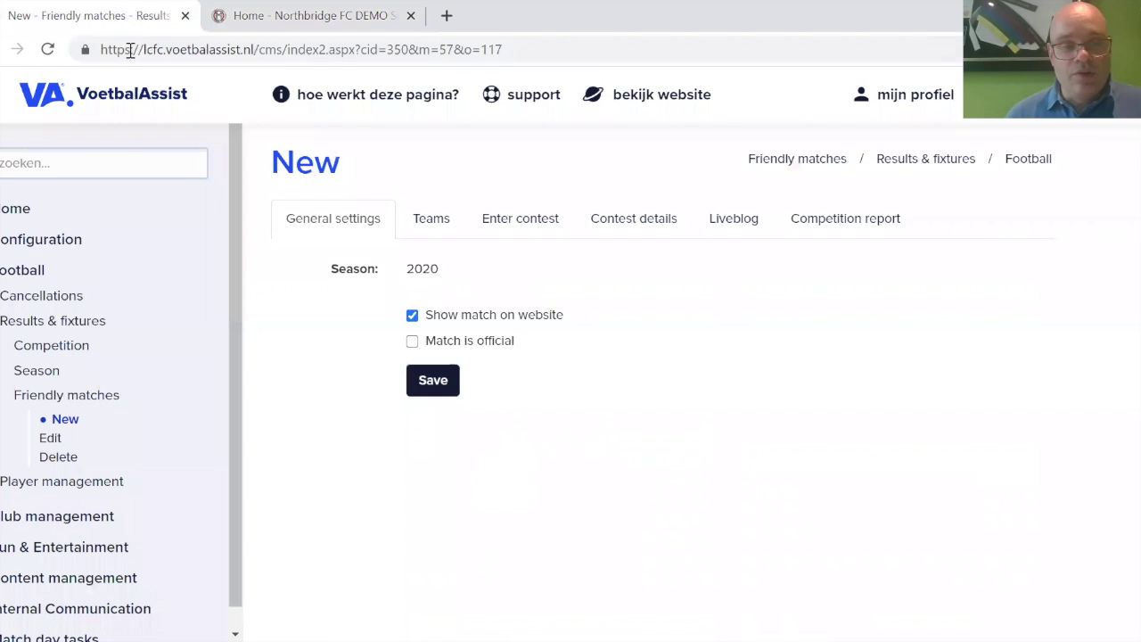
# Go to Configuration > Basic settings > Configure widgets for the Homepage
pyautogui.click(58, 247)
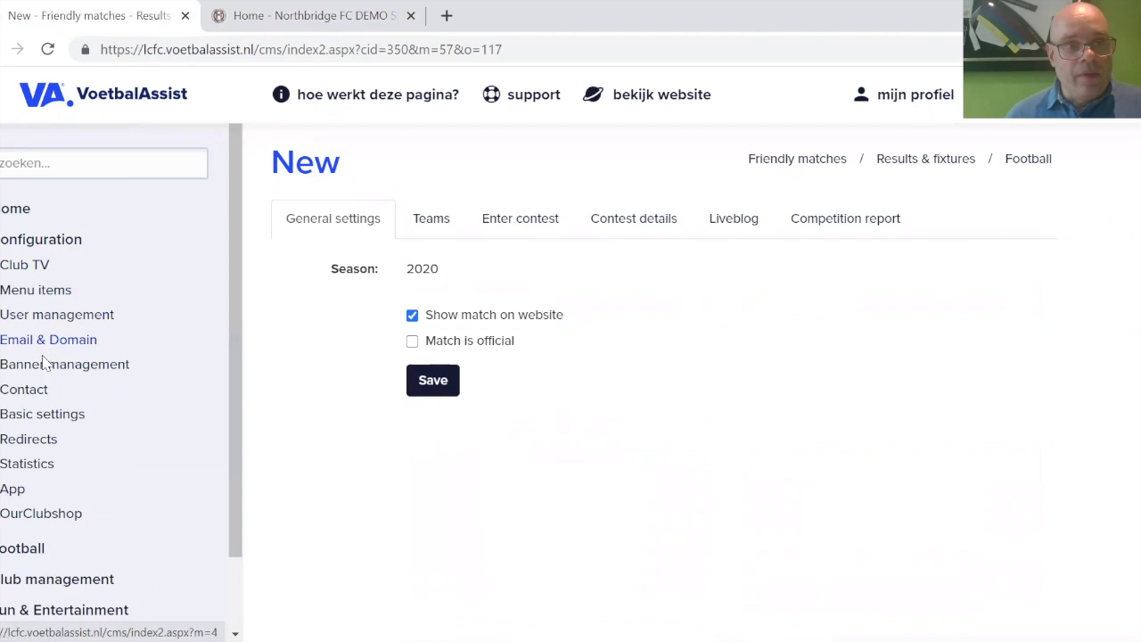
pyautogui.click(37, 415)
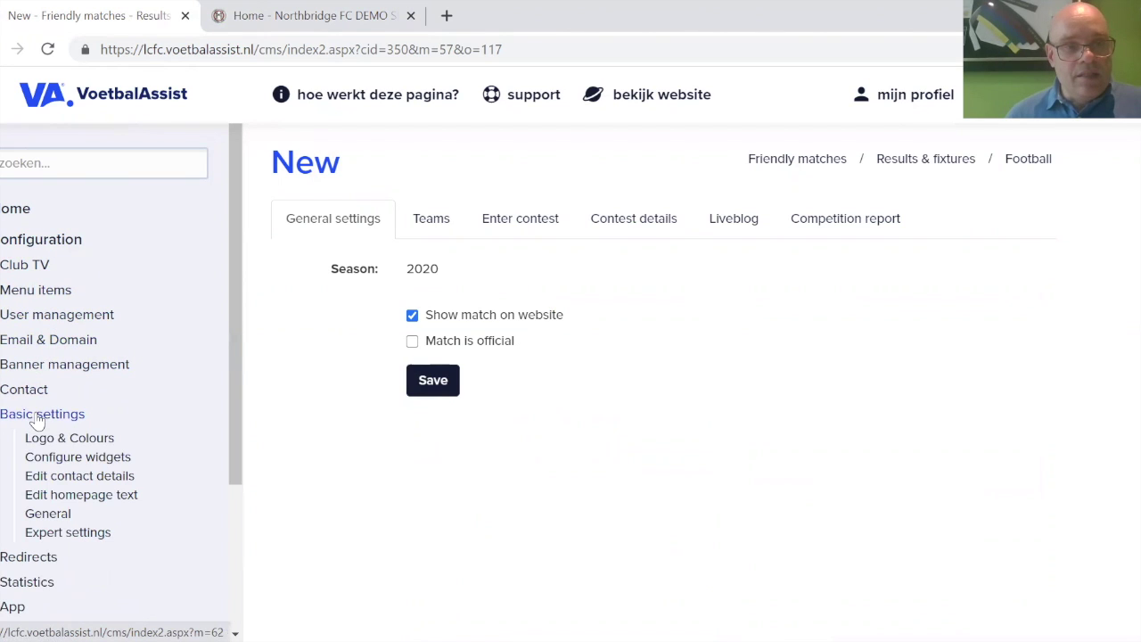
pyautogui.click(53, 460)
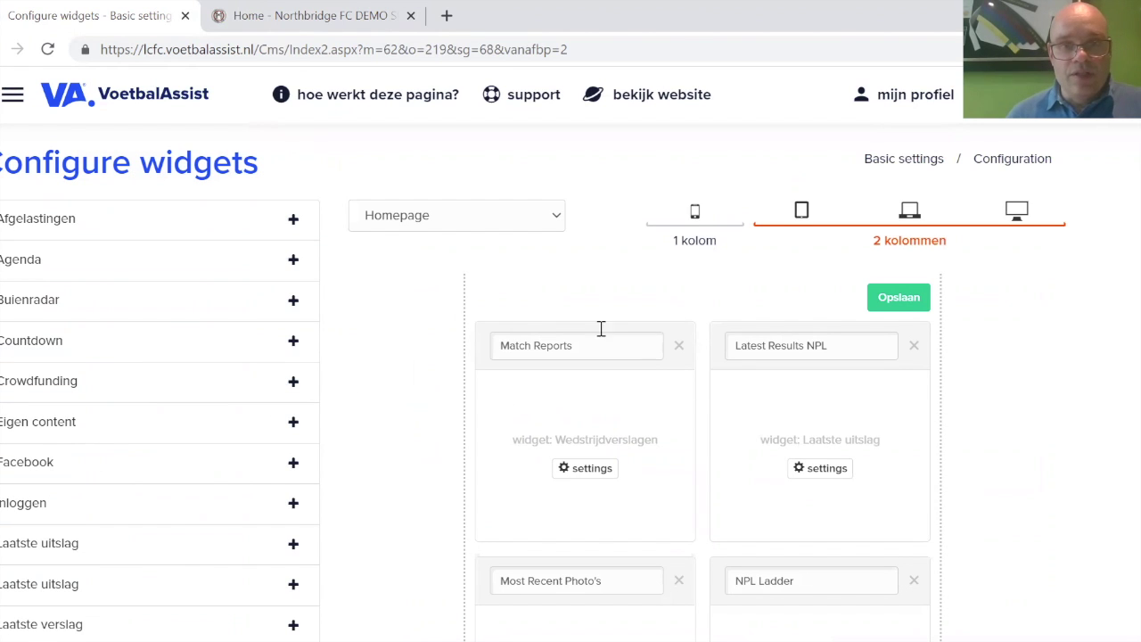
# Add a 1 x 1 Volgende wedstrijd widget to the Homepage layout
pyautogui.scroll(-15, 775, 474)
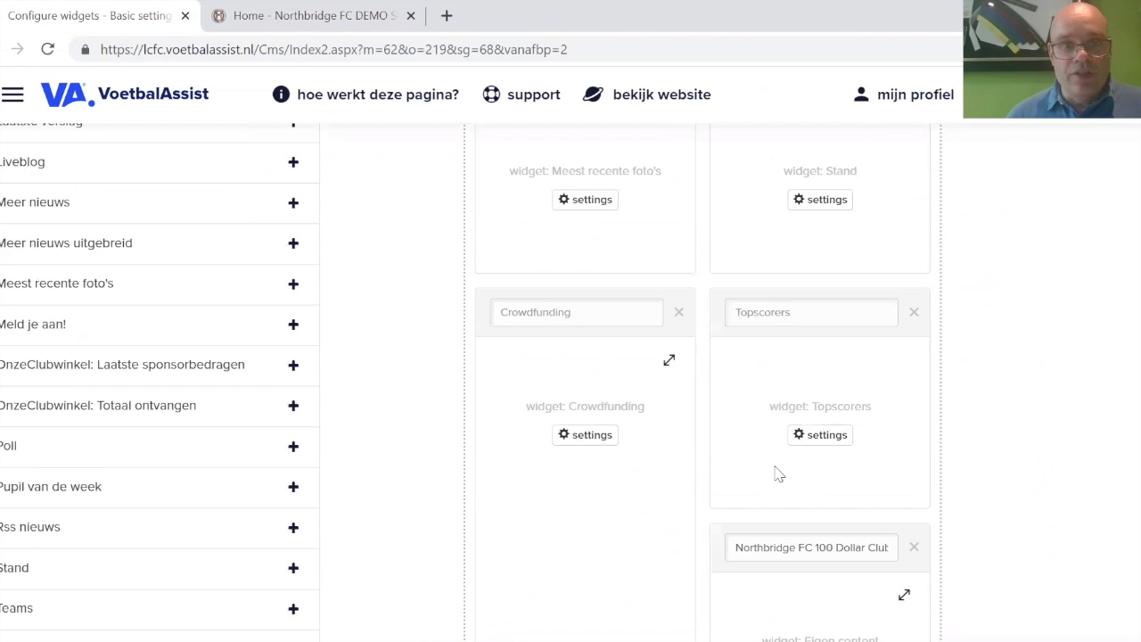
pyautogui.scroll(5, 776, 475)
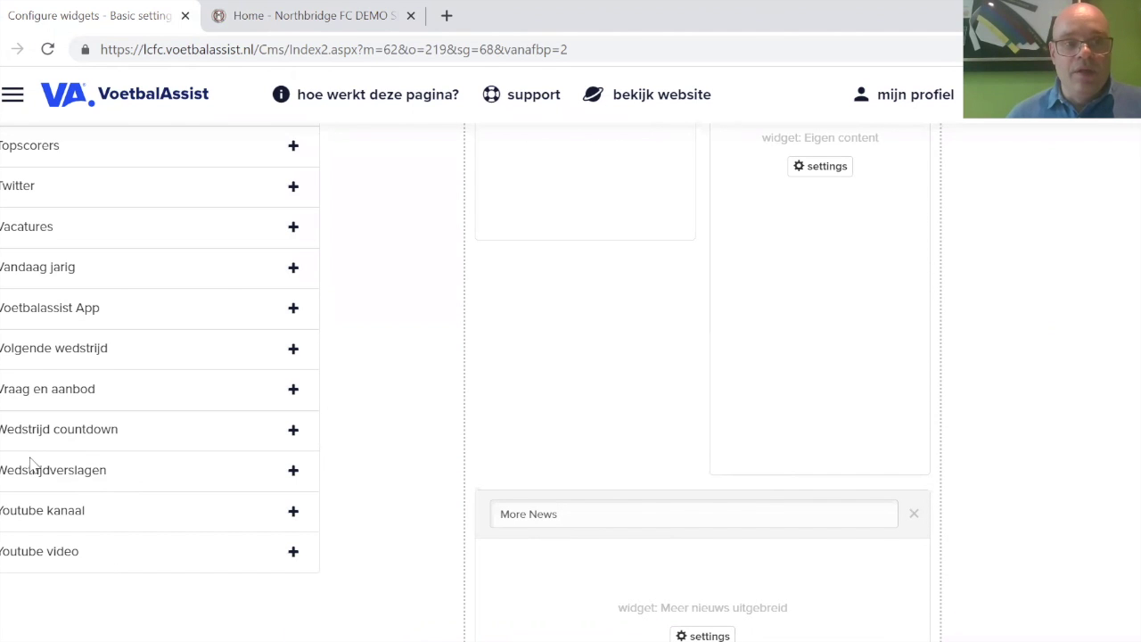
pyautogui.click(295, 348)
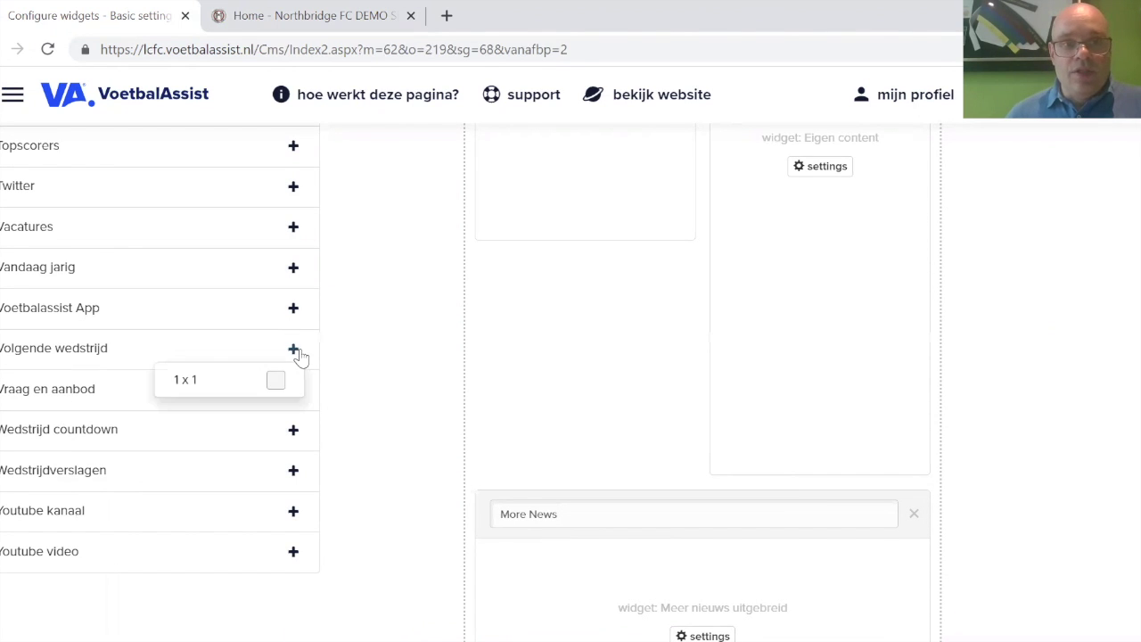
pyautogui.click(271, 386)
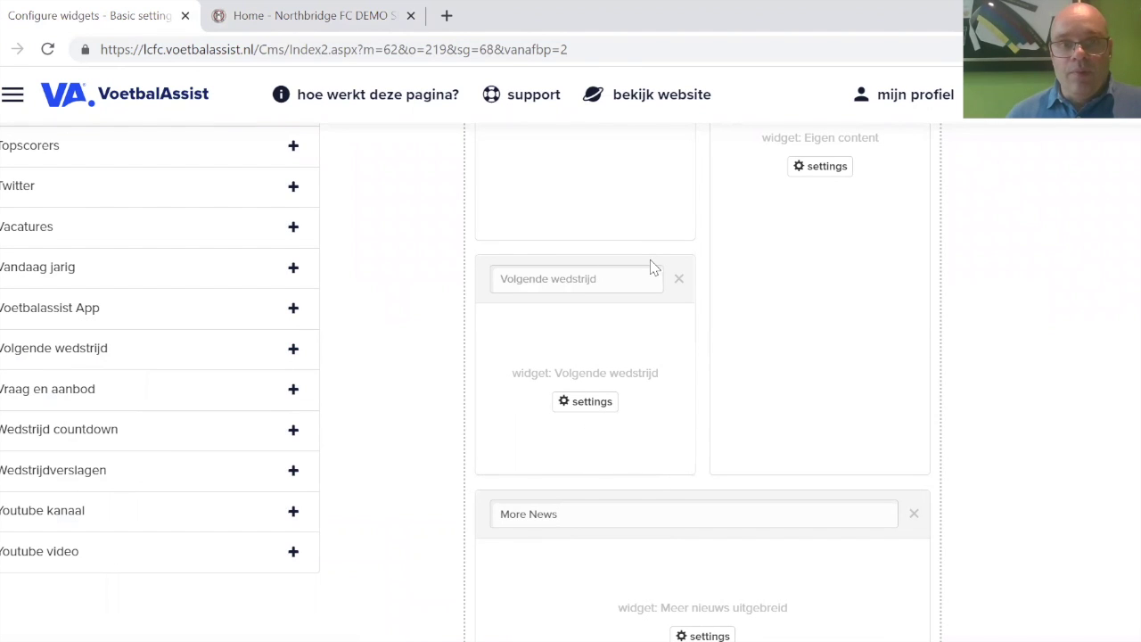
# Move the Volgende wedstrijd widget into the top-left slot, above Match Reports
pyautogui.moveTo(651, 266); pyautogui.dragTo(655, 129)
pyautogui.scroll(5, 678, 275)
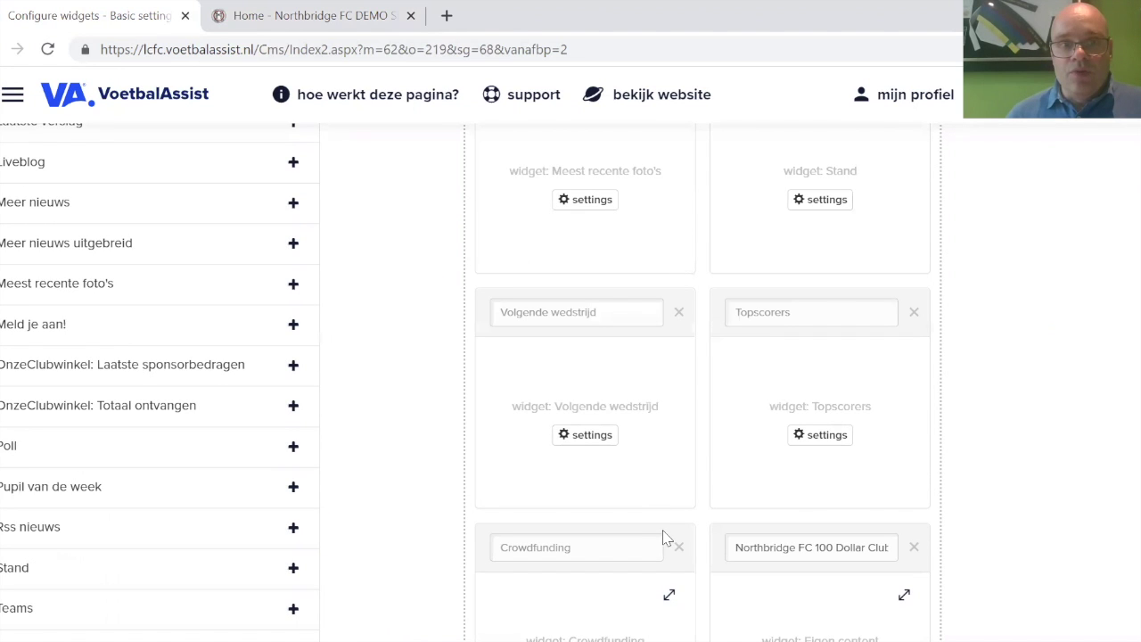
pyautogui.moveTo(599, 304); pyautogui.dragTo(651, 262)
pyautogui.scroll(5, 642, 294)
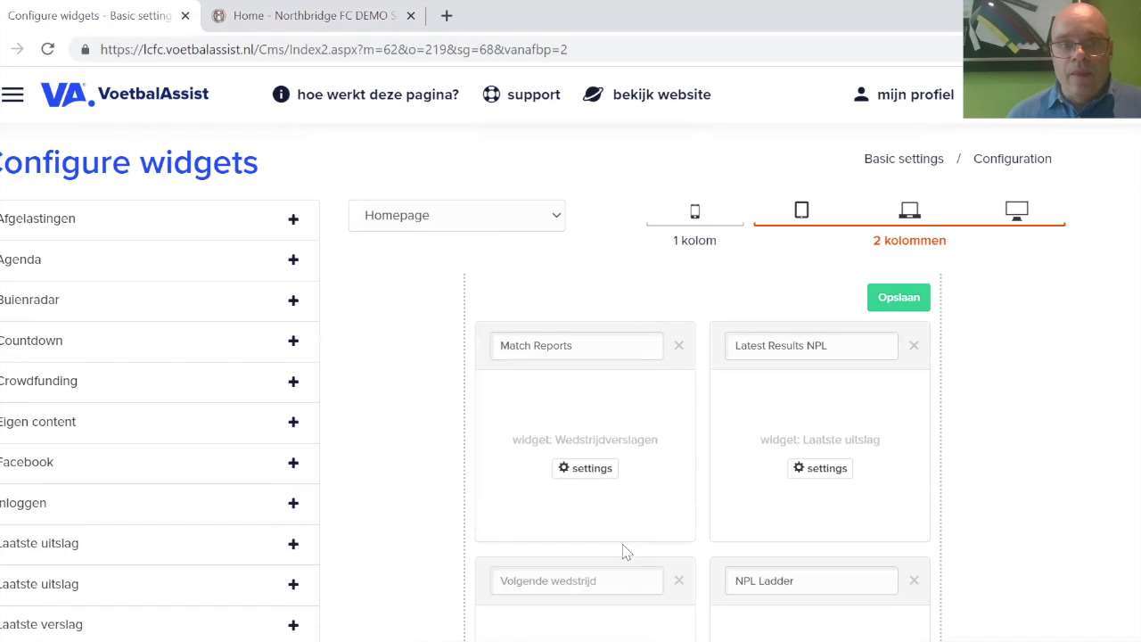
pyautogui.moveTo(650, 564); pyautogui.dragTo(601, 339)
# Enter 'Next Friendly Game' as the new widget's title
pyautogui.click(607, 345)
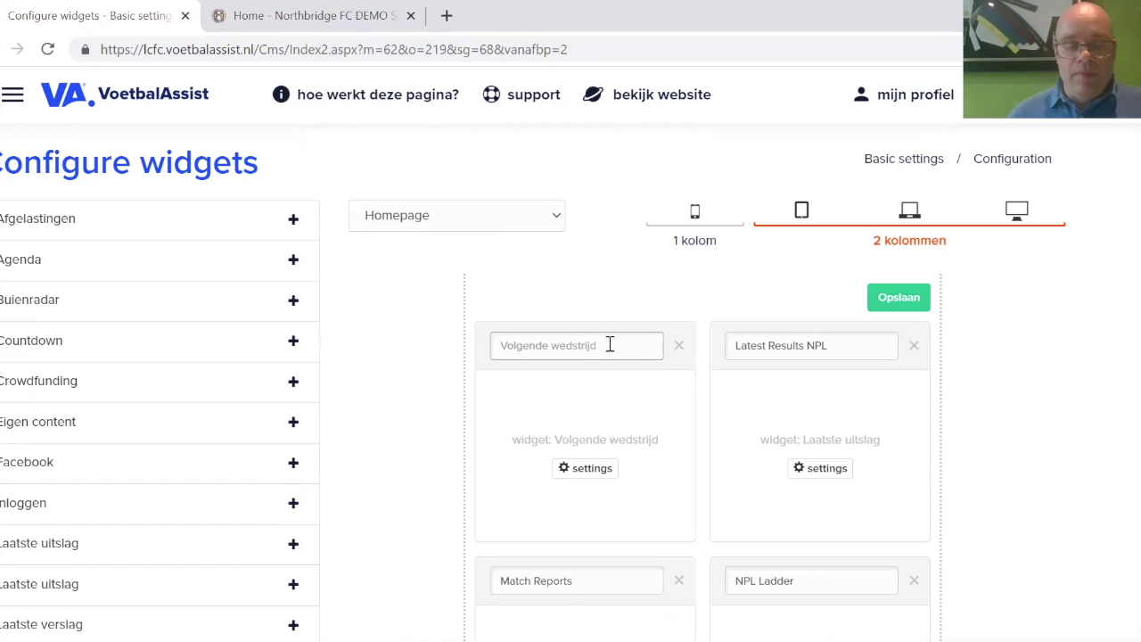
pyautogui.write('Next')
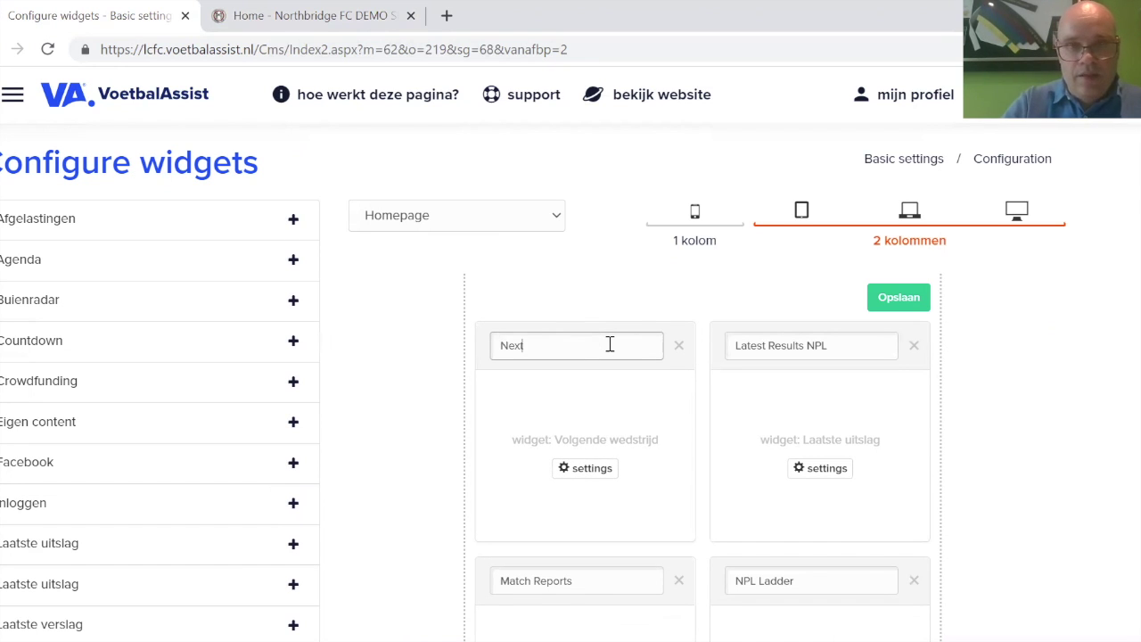
pyautogui.write(' Frien')
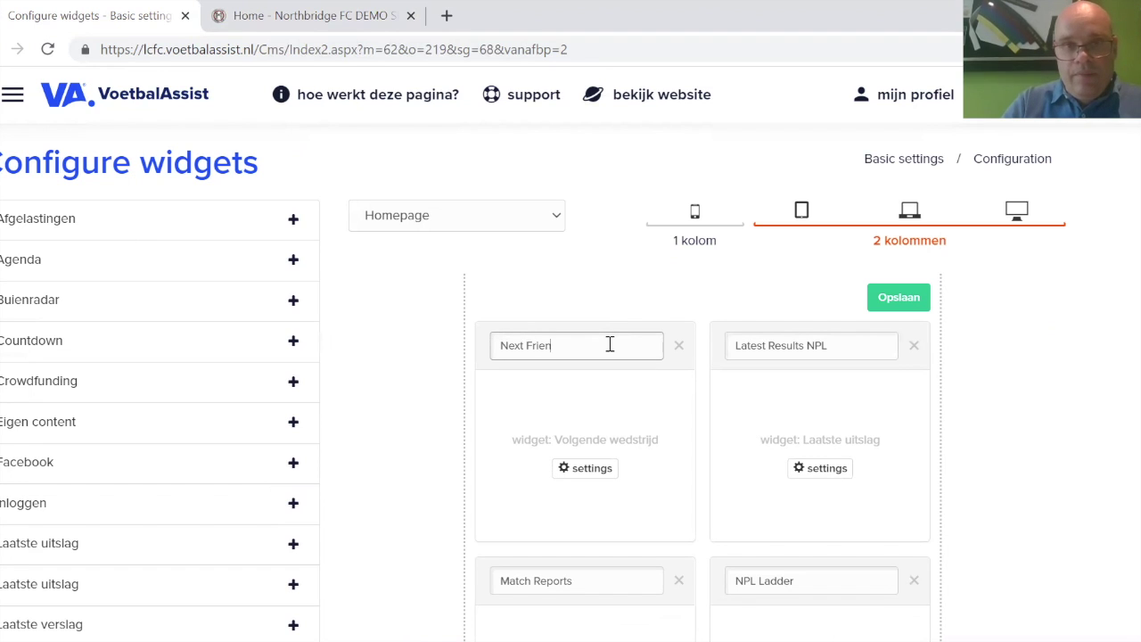
pyautogui.write('dly Game')
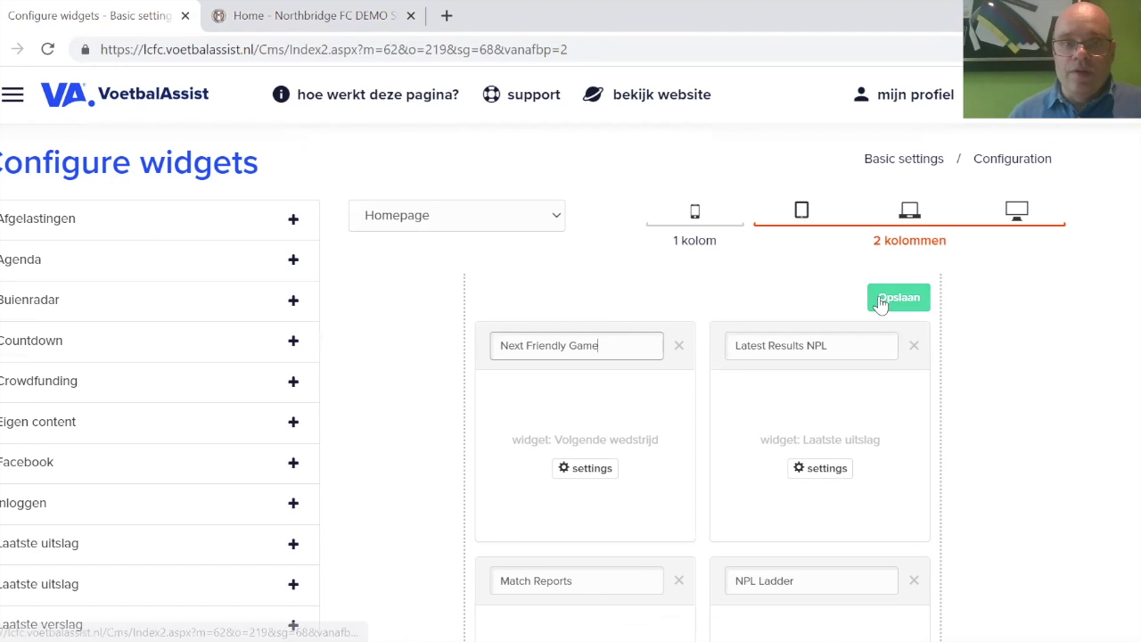
# Choose team Northbridge FC NPL Men 1 st in the widget settings, then save the layout
pyautogui.click(586, 472)
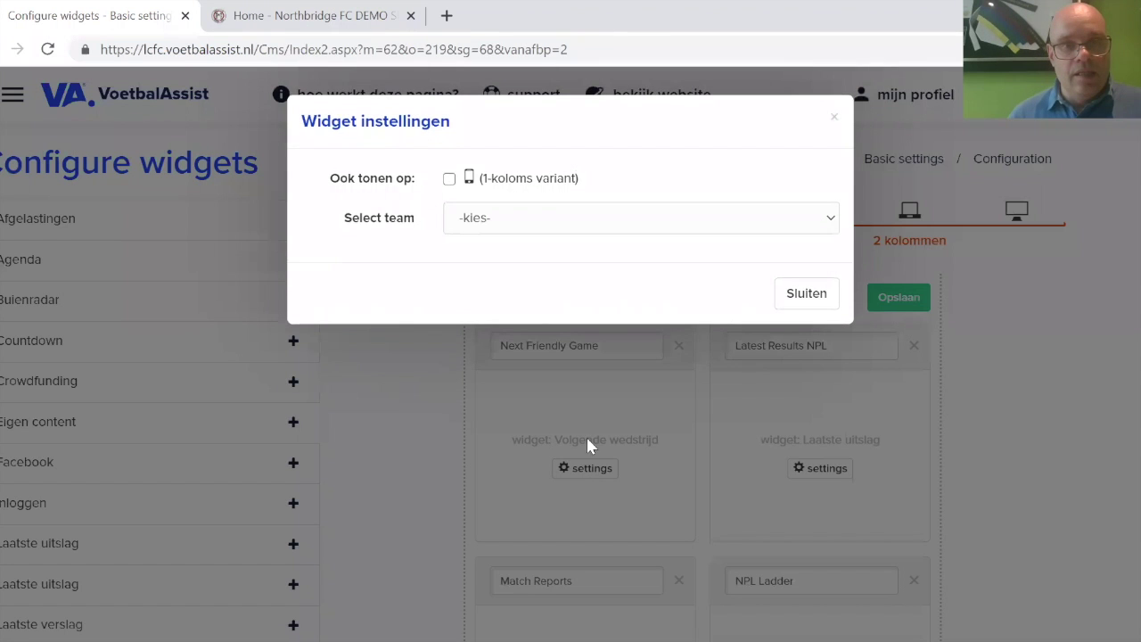
pyautogui.click(659, 220)
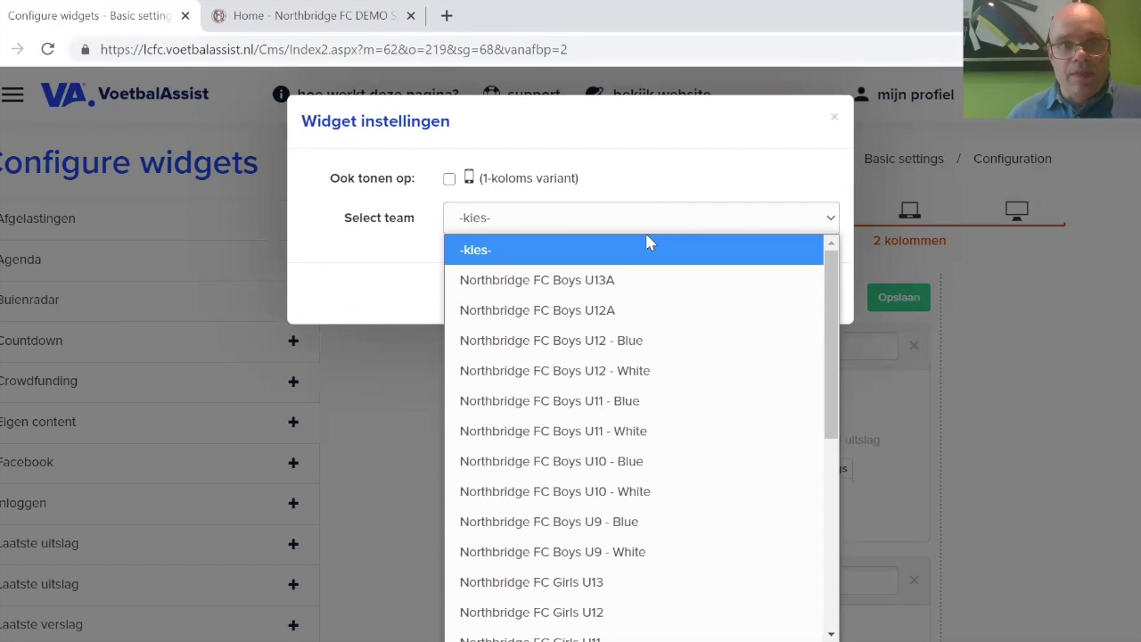
pyautogui.moveTo(835, 384); pyautogui.dragTo(827, 463)
pyautogui.click(697, 532)
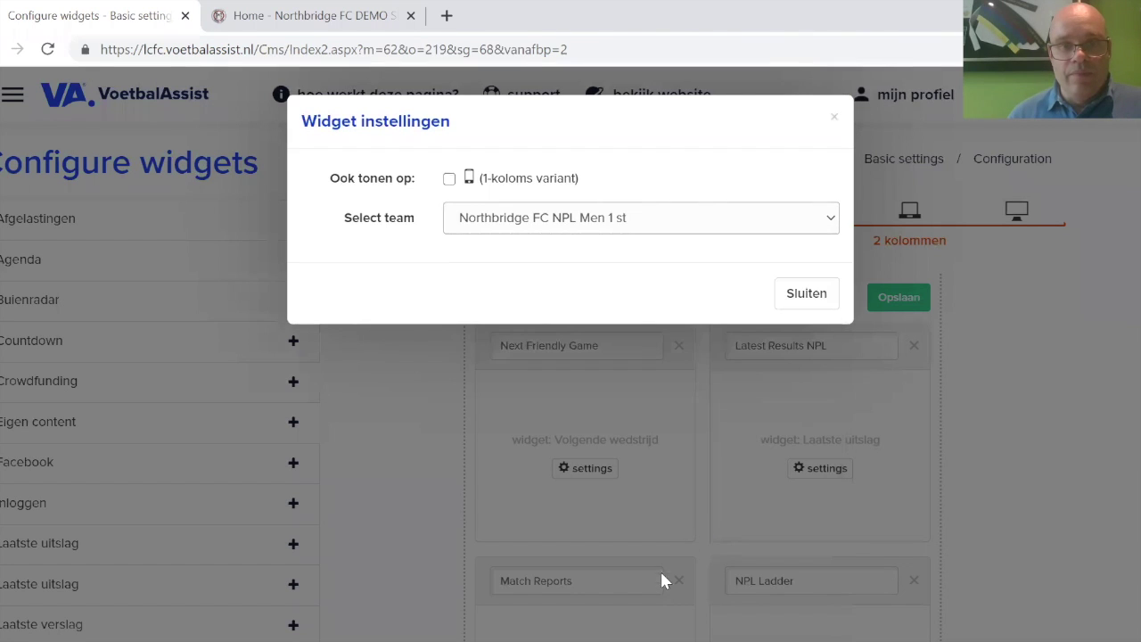
pyautogui.click(805, 293)
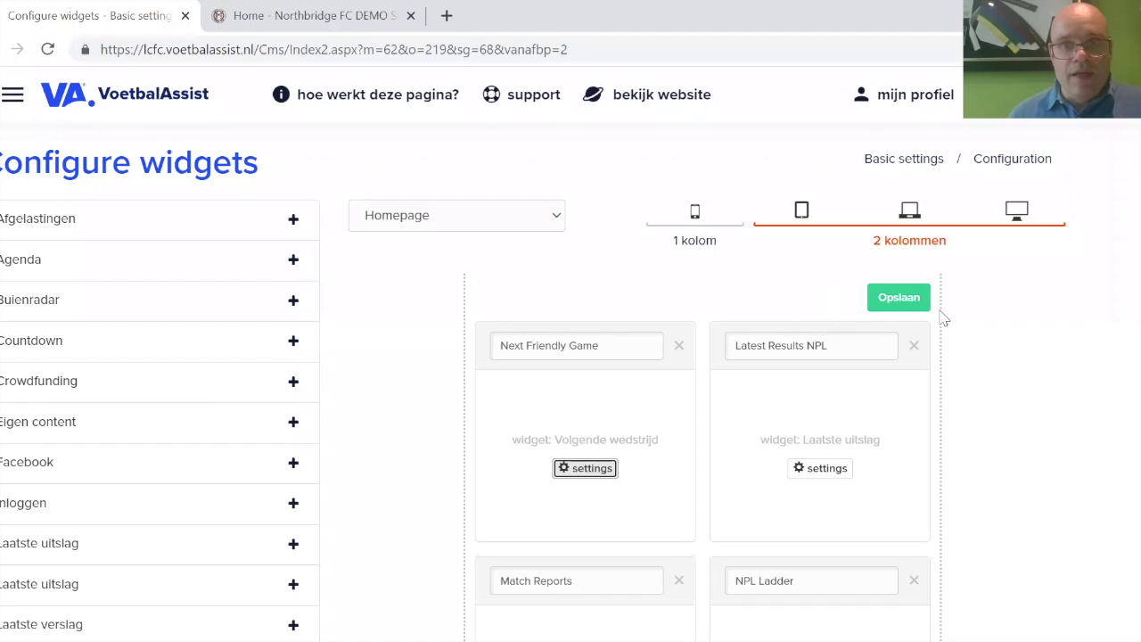
pyautogui.click(909, 308)
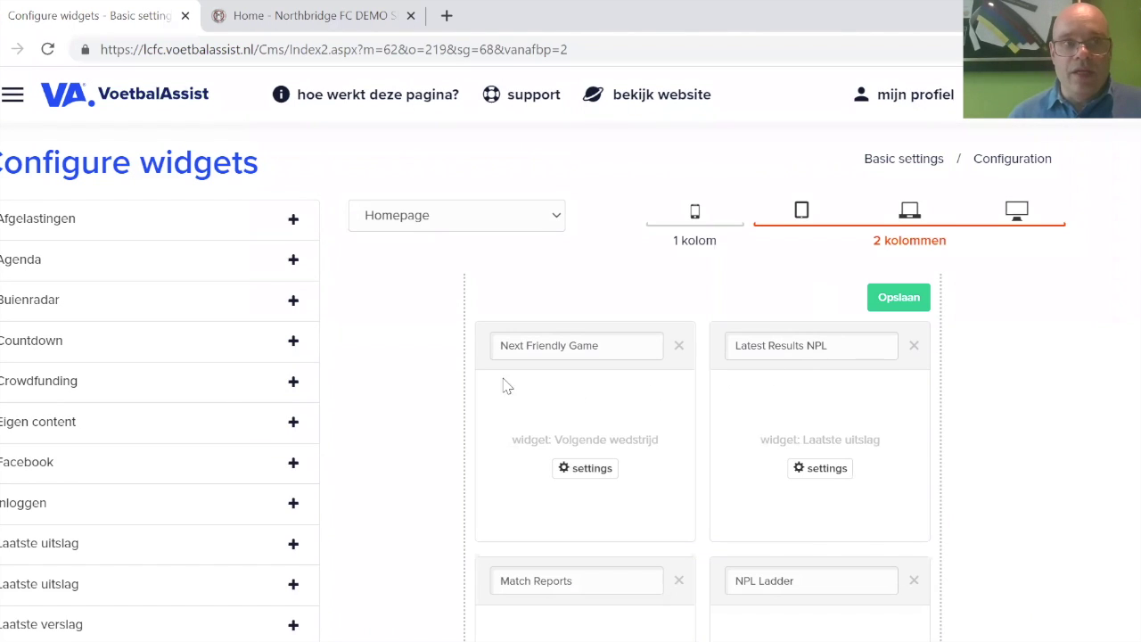
# Reload the Northbridge FC homepage and open the 17 December 2020 friendly from the Next Friendly Game widget
pyautogui.click(626, 108)
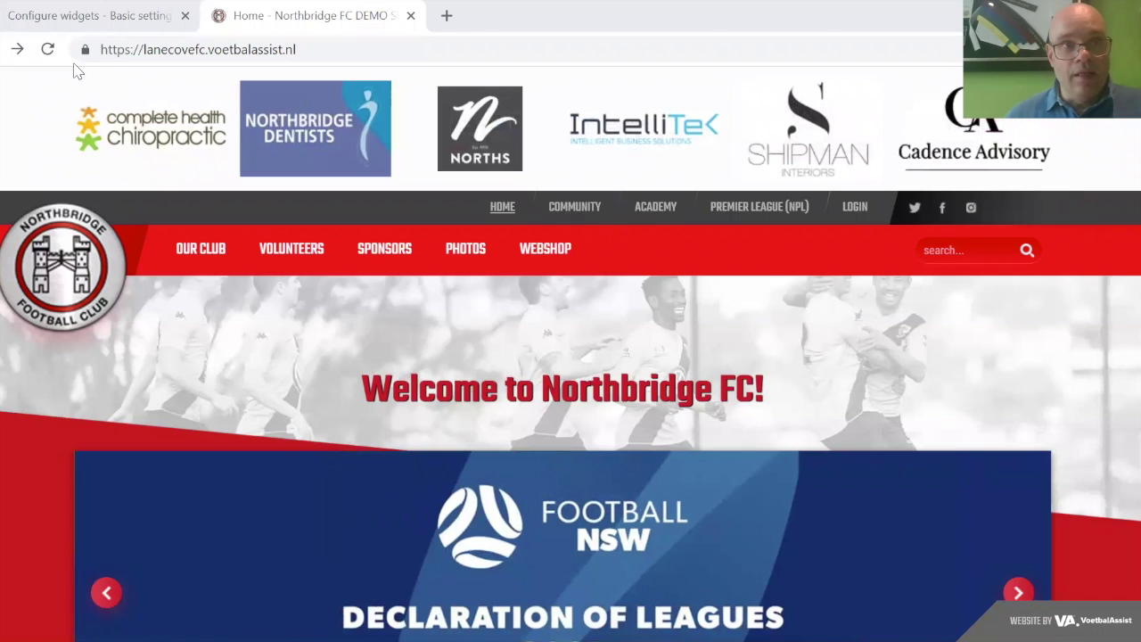
pyautogui.click(49, 51)
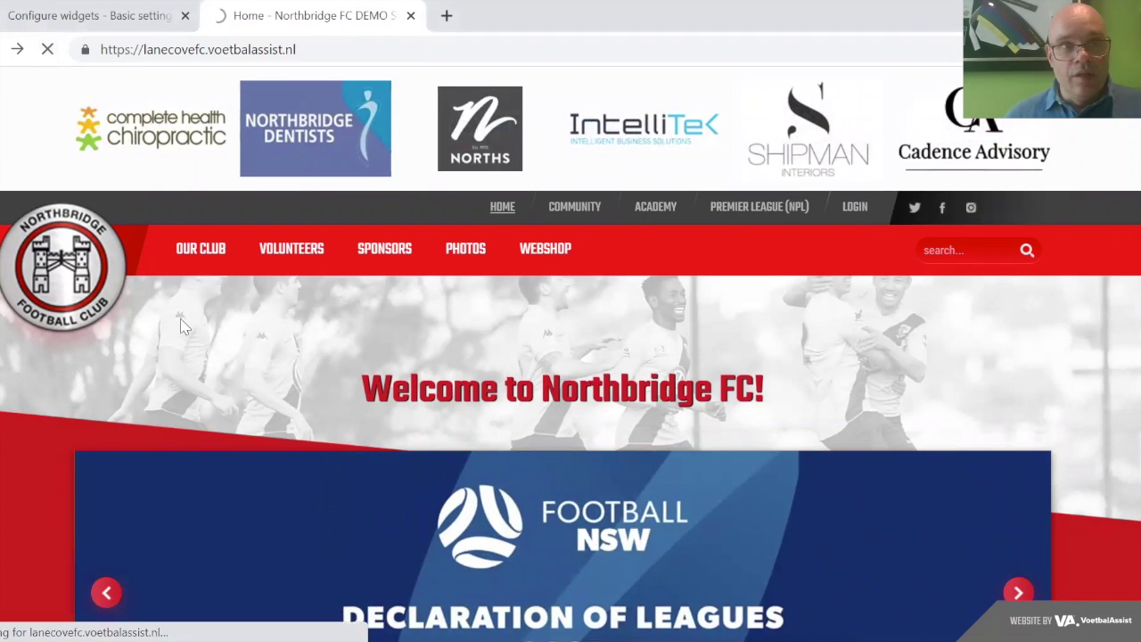
pyautogui.scroll(-5, 181, 327)
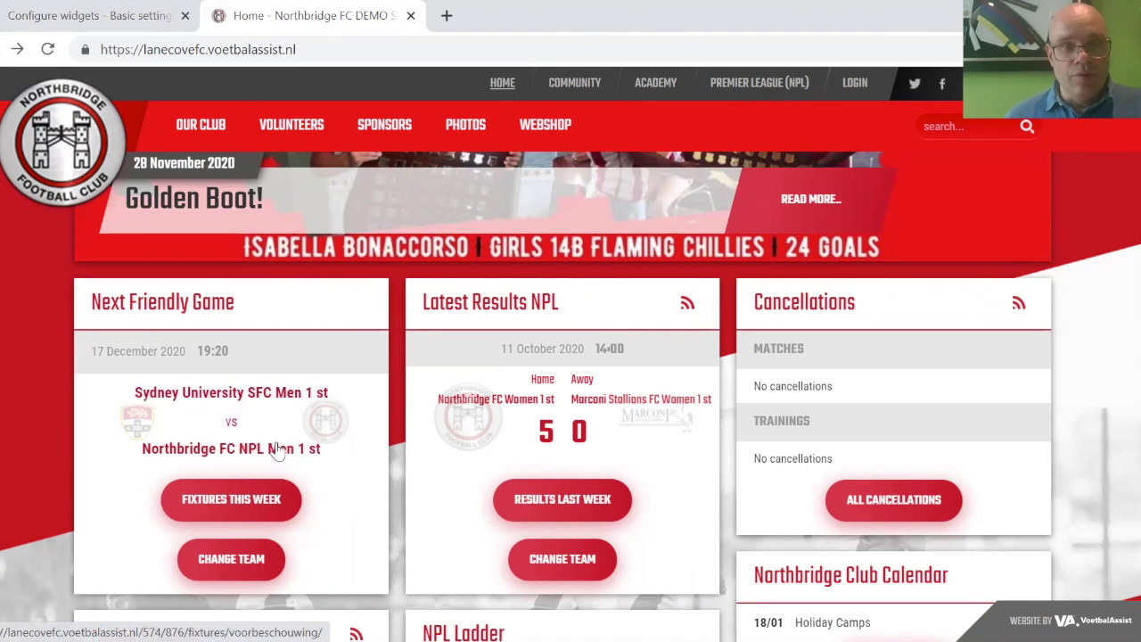
pyautogui.click(197, 422)
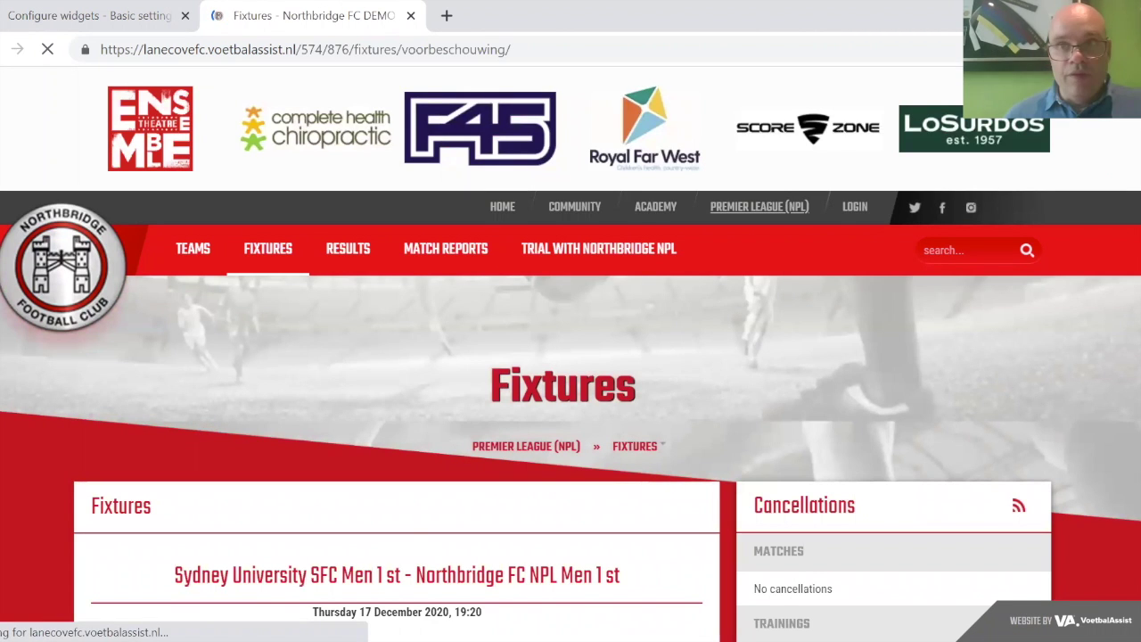
# Scroll the Sydney University SFC Men 1 st fixture page through venue, previous matches and opponent details
pyautogui.scroll(-2, 383, 624)
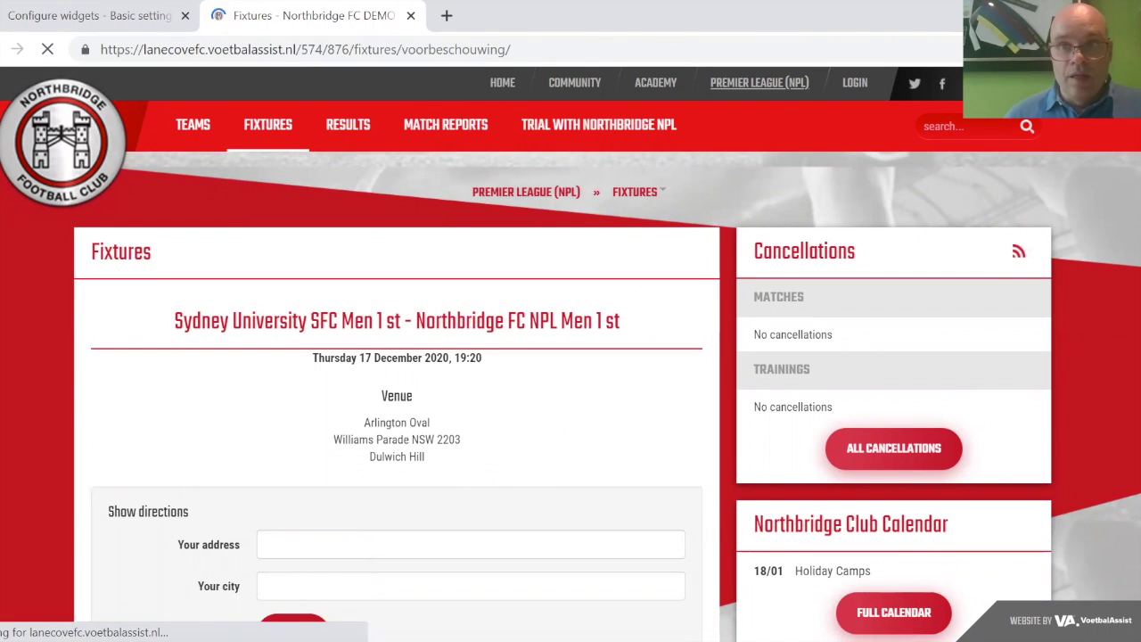
pyautogui.scroll(-2, 348, 364)
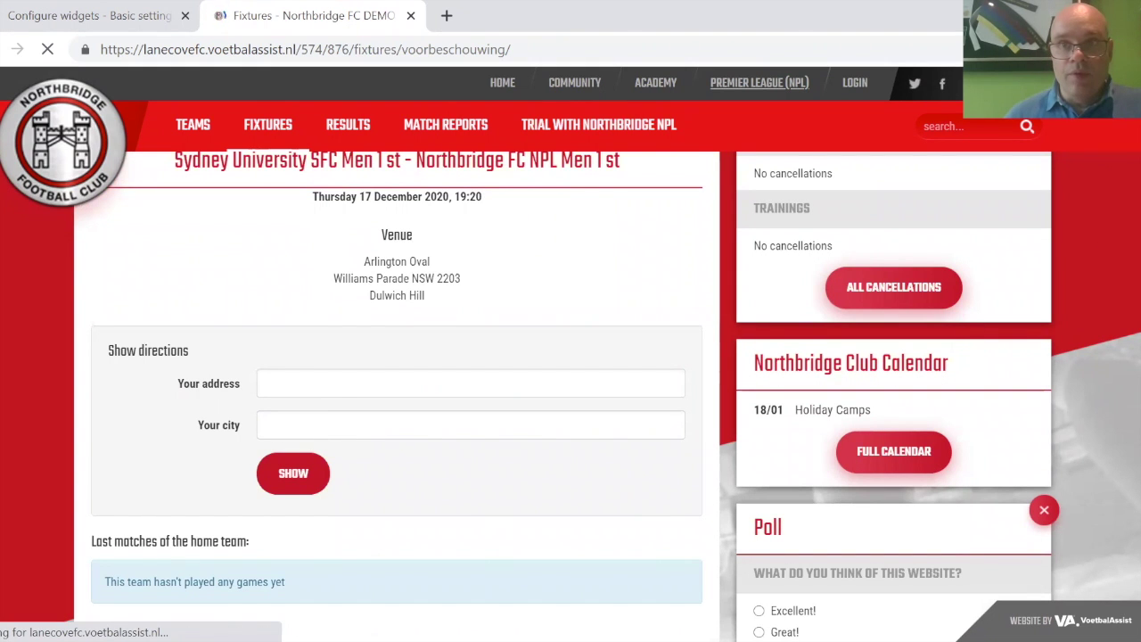
pyautogui.scroll(-3, 570, 356)
pyautogui.scroll(-1, 570, 392)
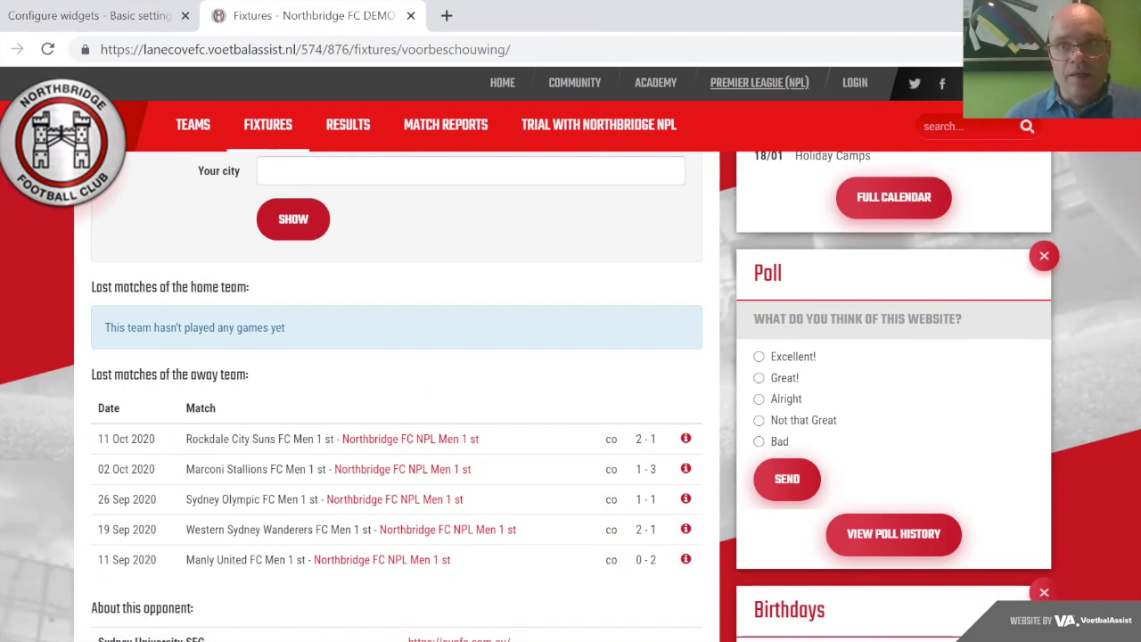
pyautogui.scroll(-1, 571, 397)
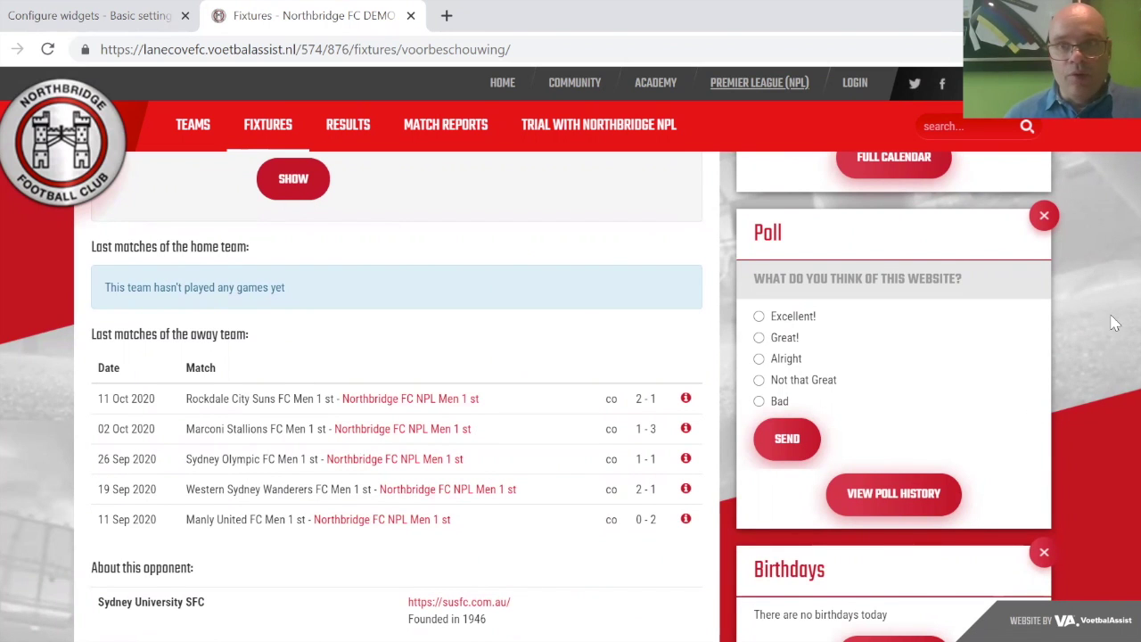
pyautogui.scroll(-2, 571, 397)
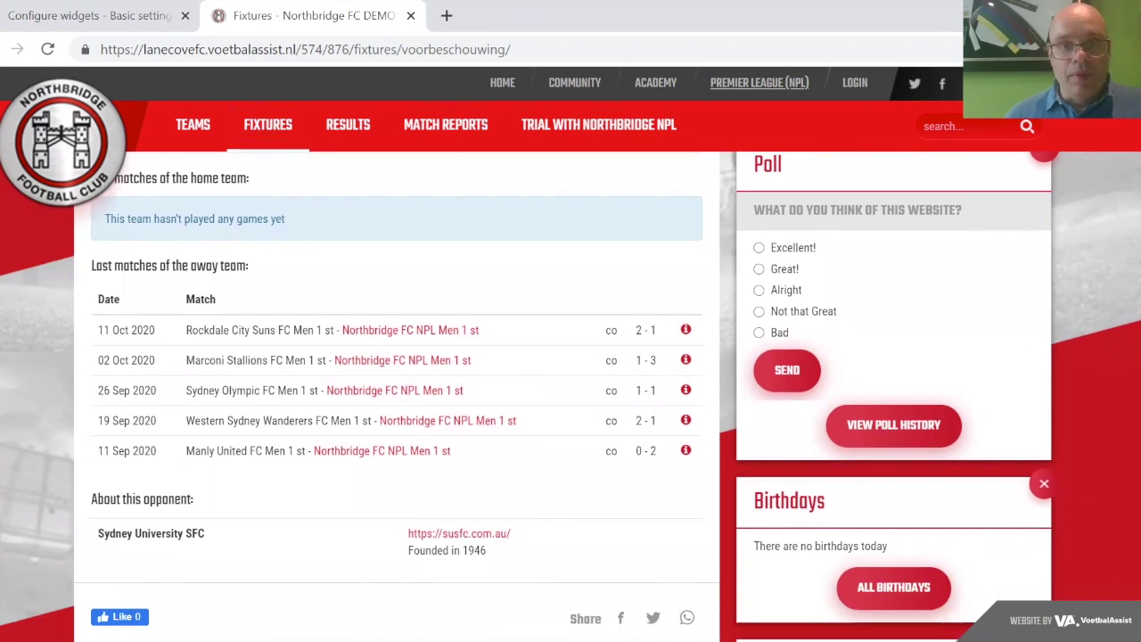
pyautogui.scroll(-1, 570, 396)
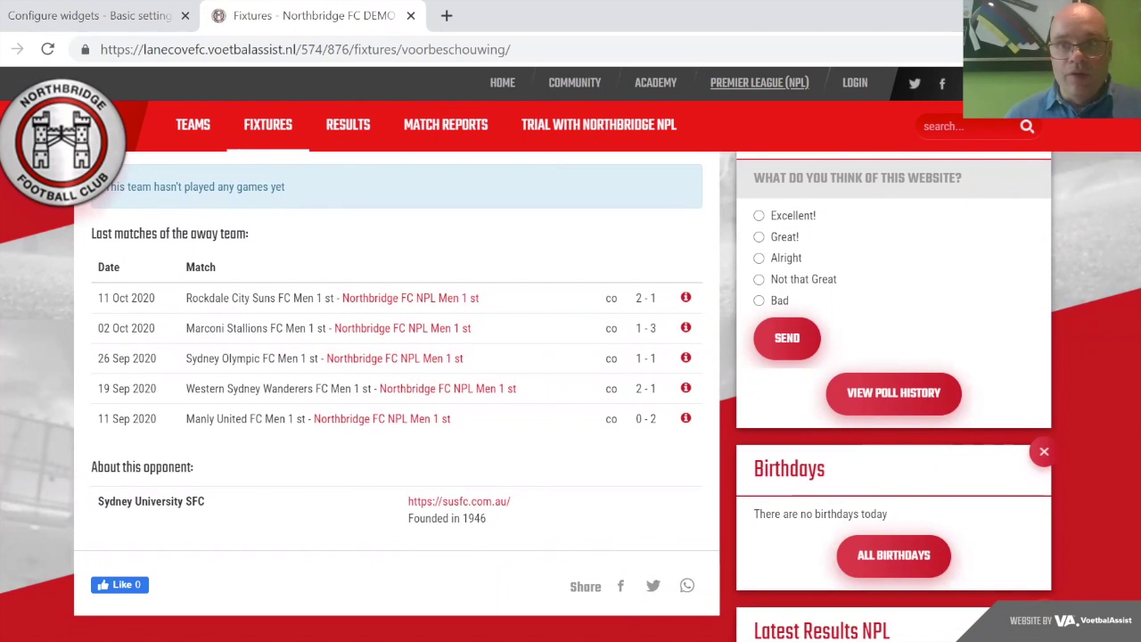
pyautogui.scroll(7, 570, 397)
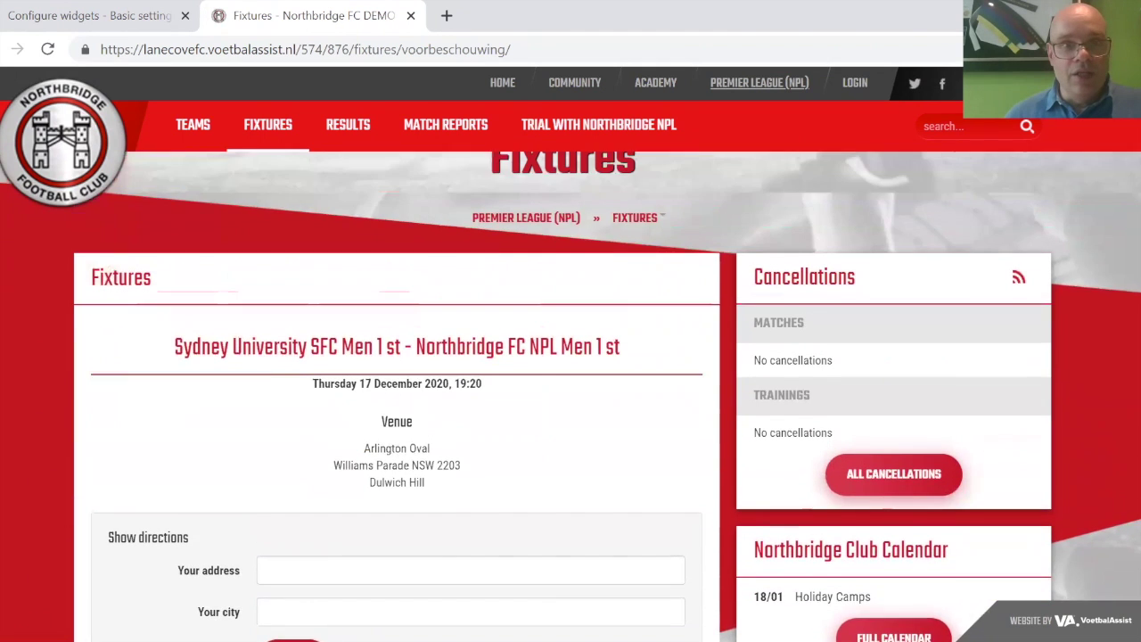